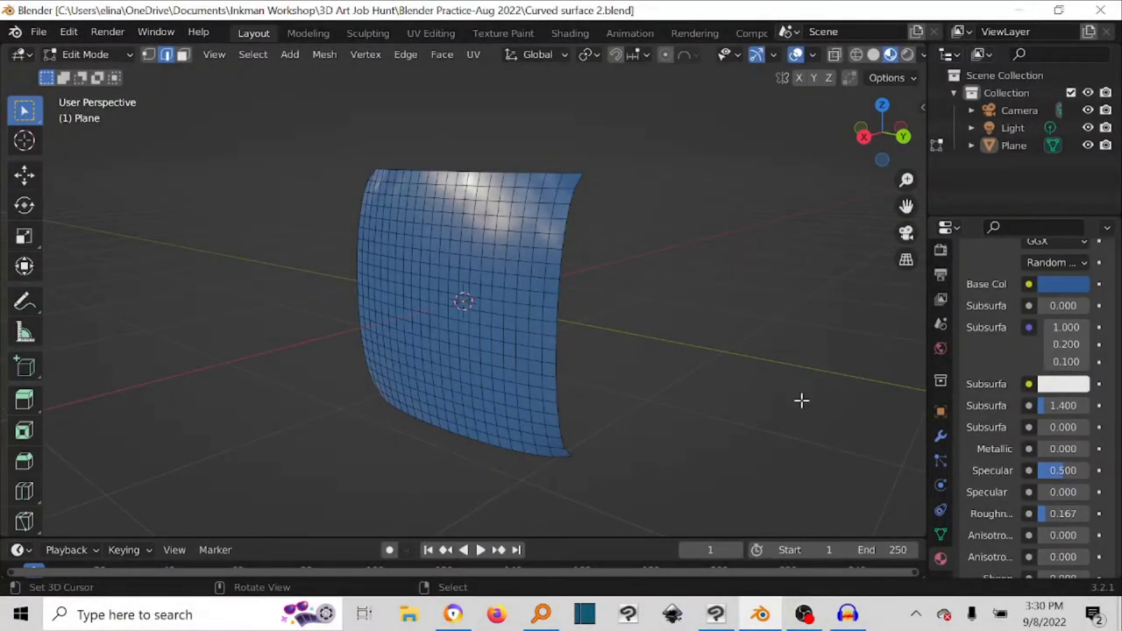
# Select and delete the default cube, leaving only the camera and light
pyautogui.moveTo(801, 400); pyautogui.dragTo(733, 366, button='middle')
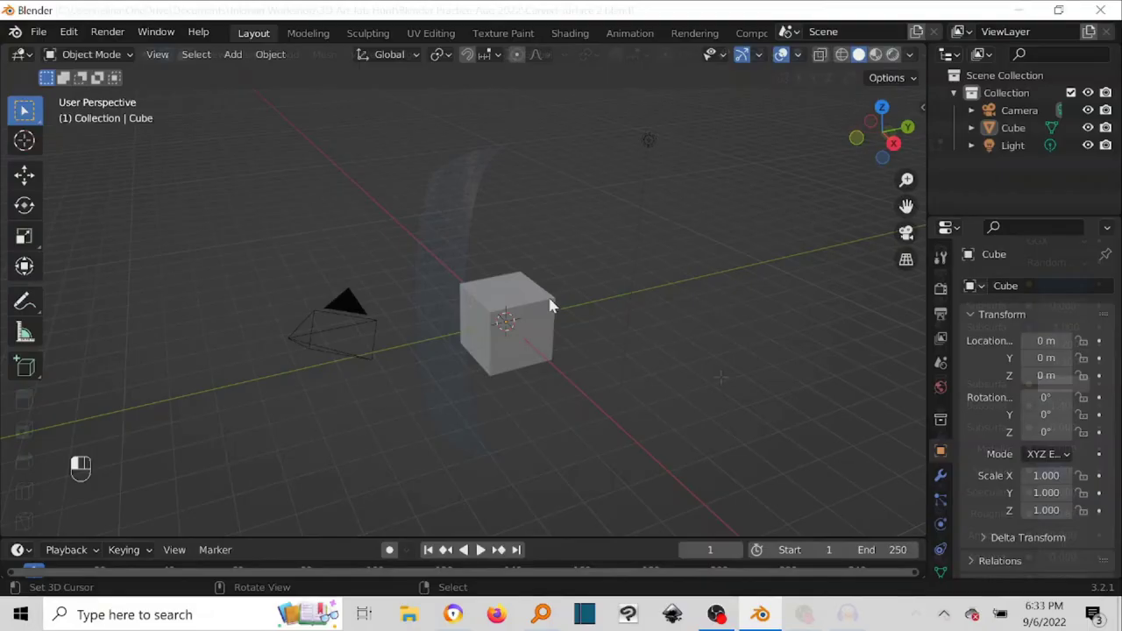
pyautogui.rightClick(532, 306)
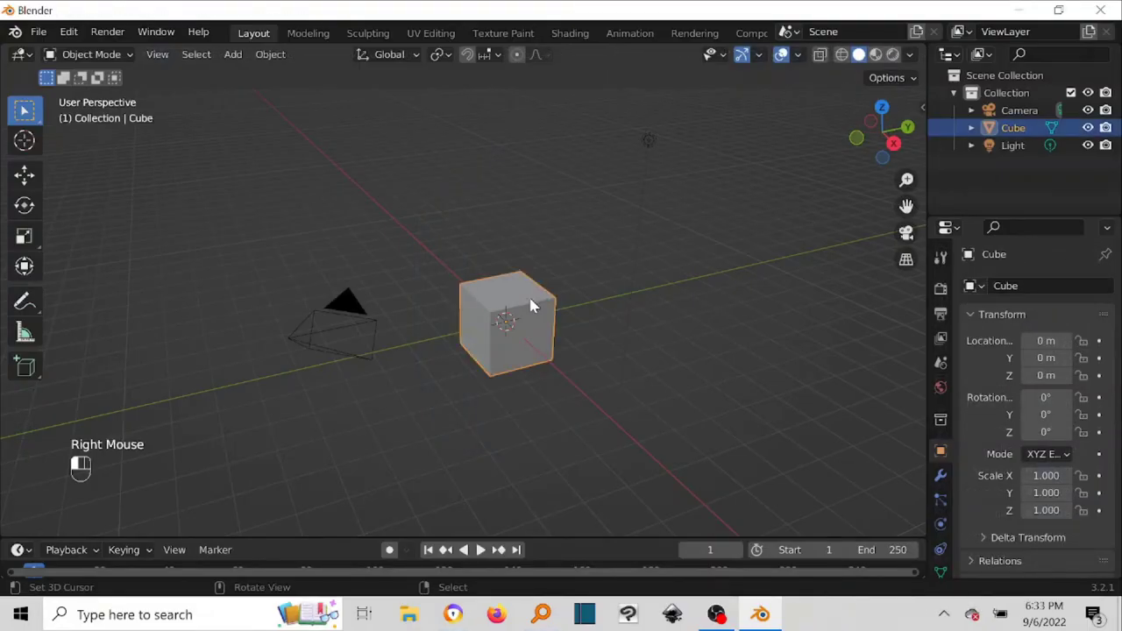
pyautogui.press('Delete')
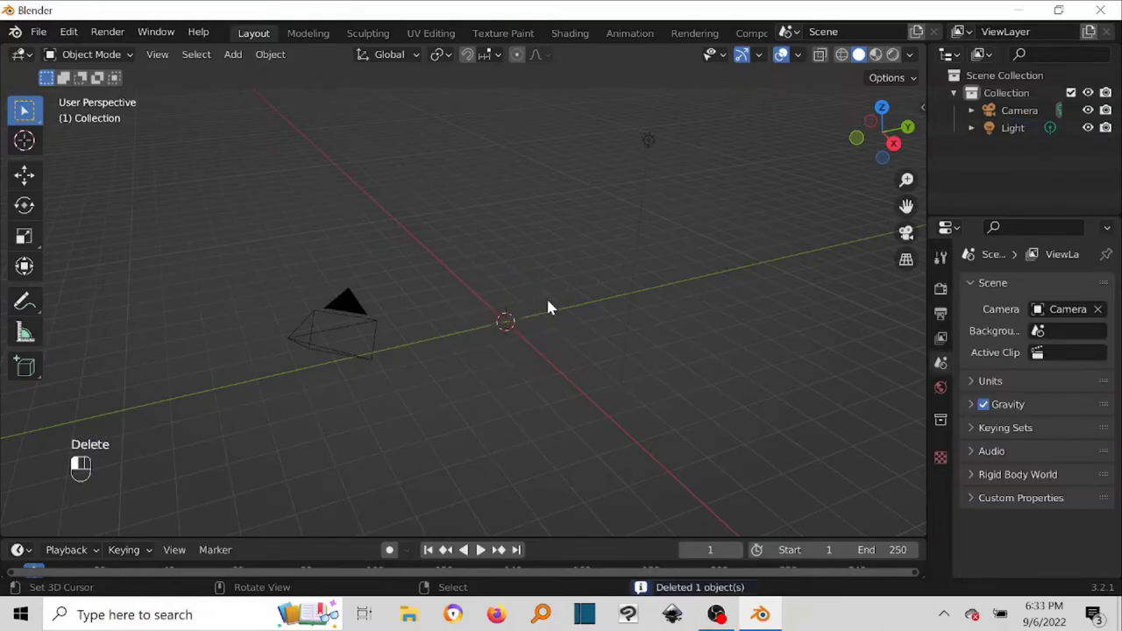
# Add a plane mesh at the world origin
pyautogui.hotkey('shift', 'a')
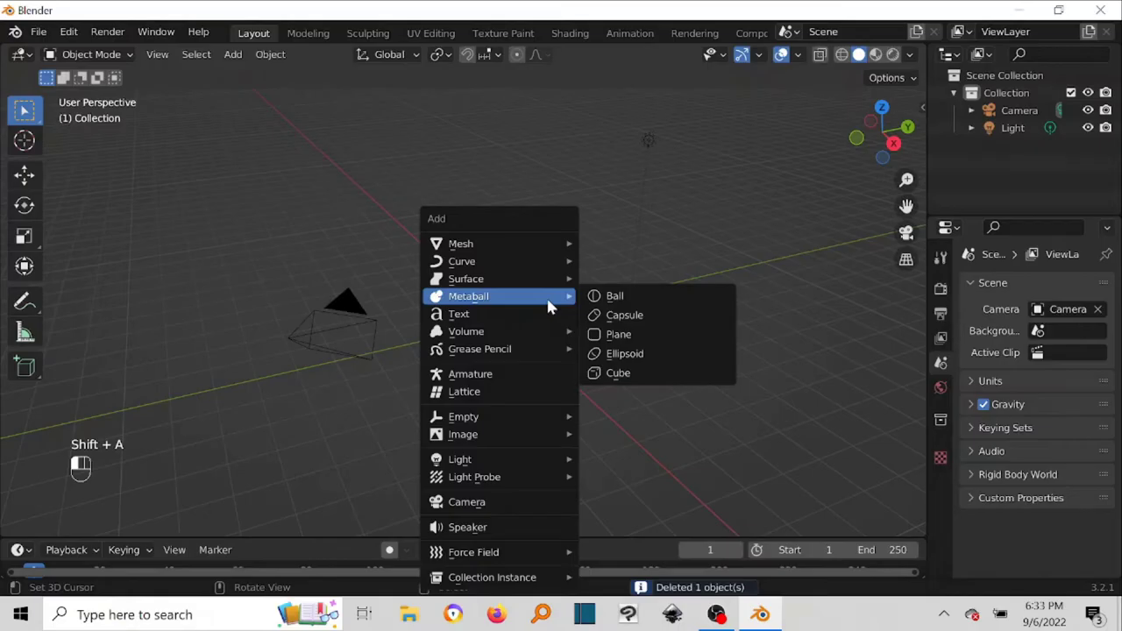
pyautogui.moveTo(559, 239)
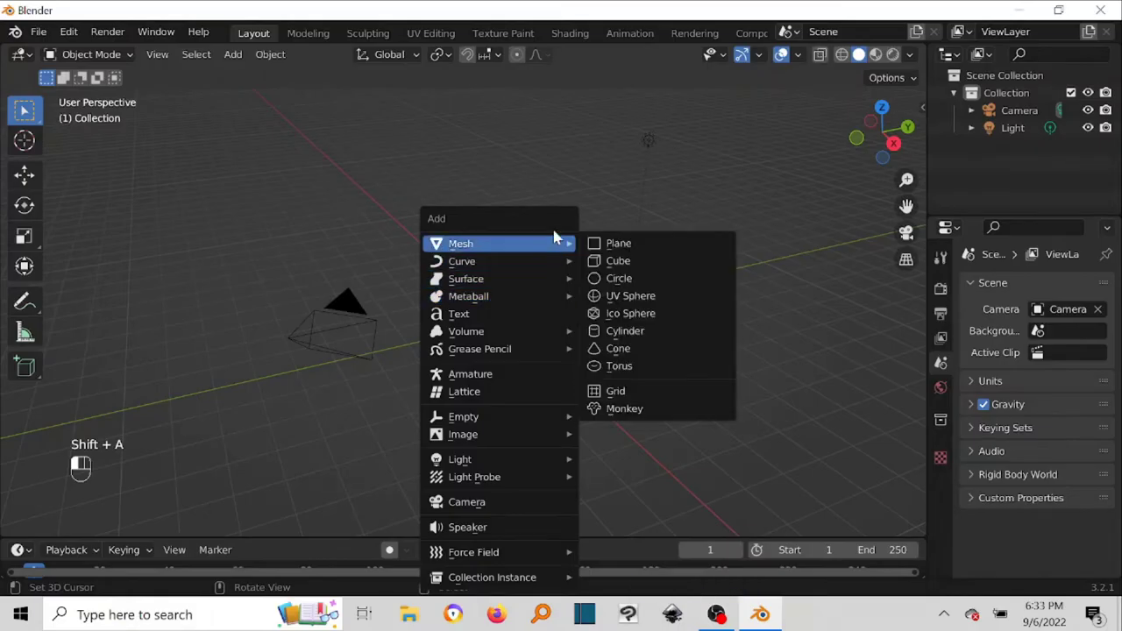
pyautogui.click(641, 249)
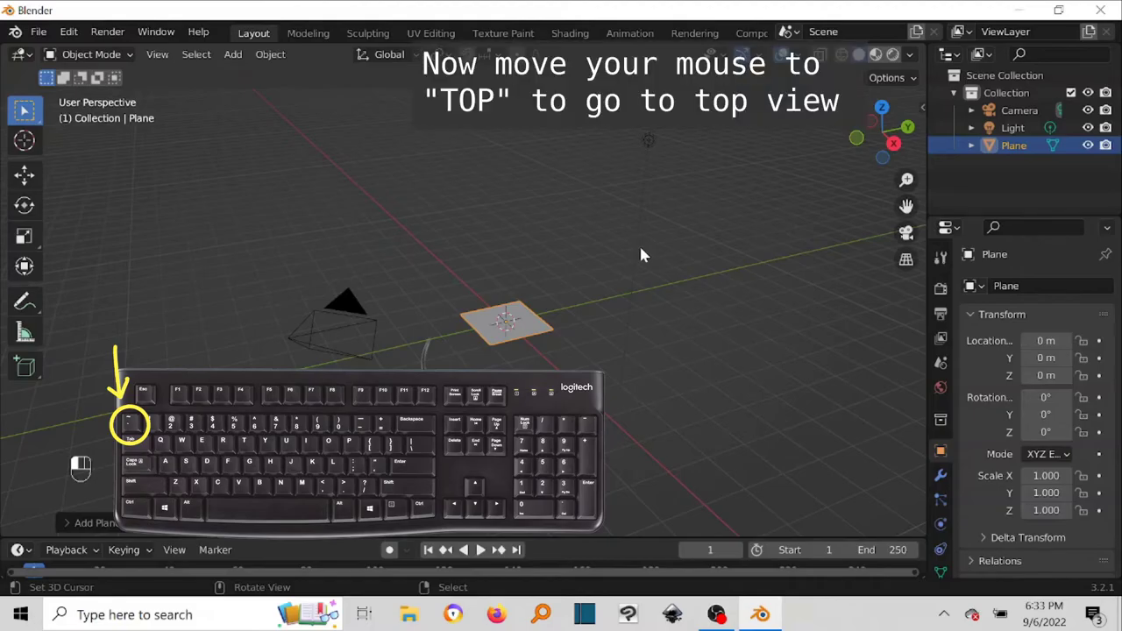
# Switch to Top view and centre the plane in the viewport
pyautogui.press('`')
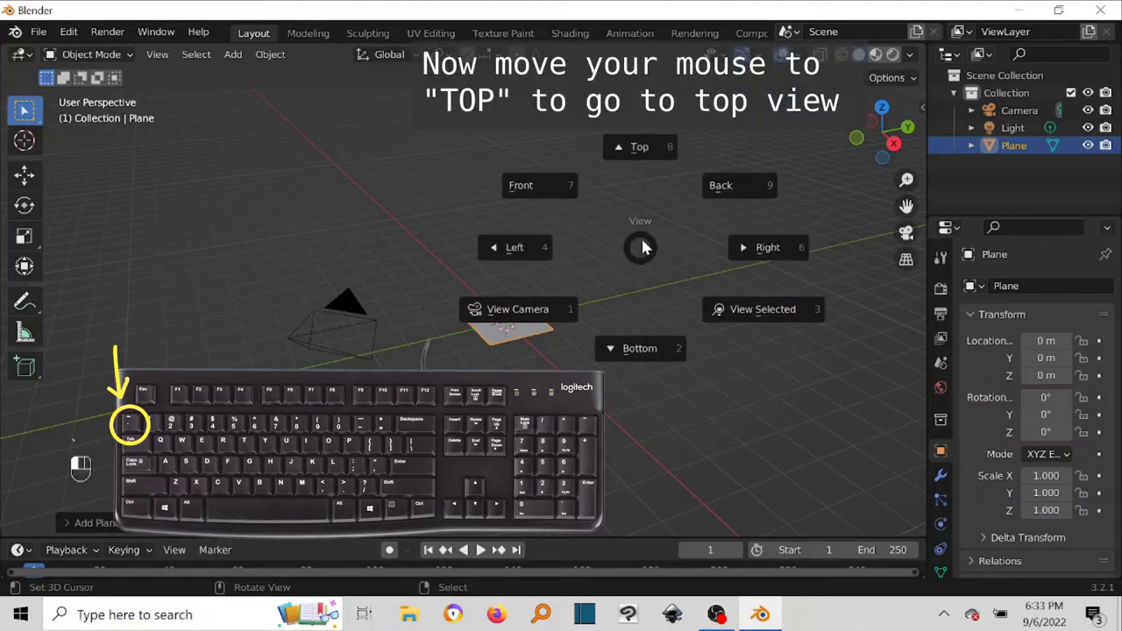
pyautogui.click(644, 154)
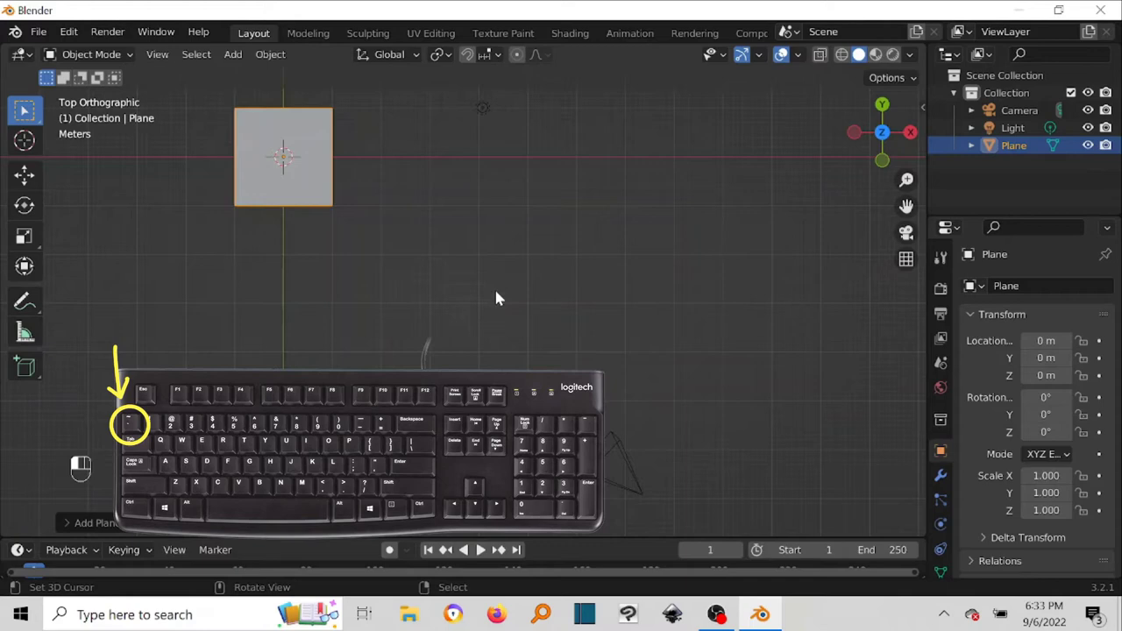
pyautogui.keyDown('shift'); pyautogui.moveTo(468, 268); pyautogui.dragTo(636, 413, button='middle'); pyautogui.keyUp('shift')
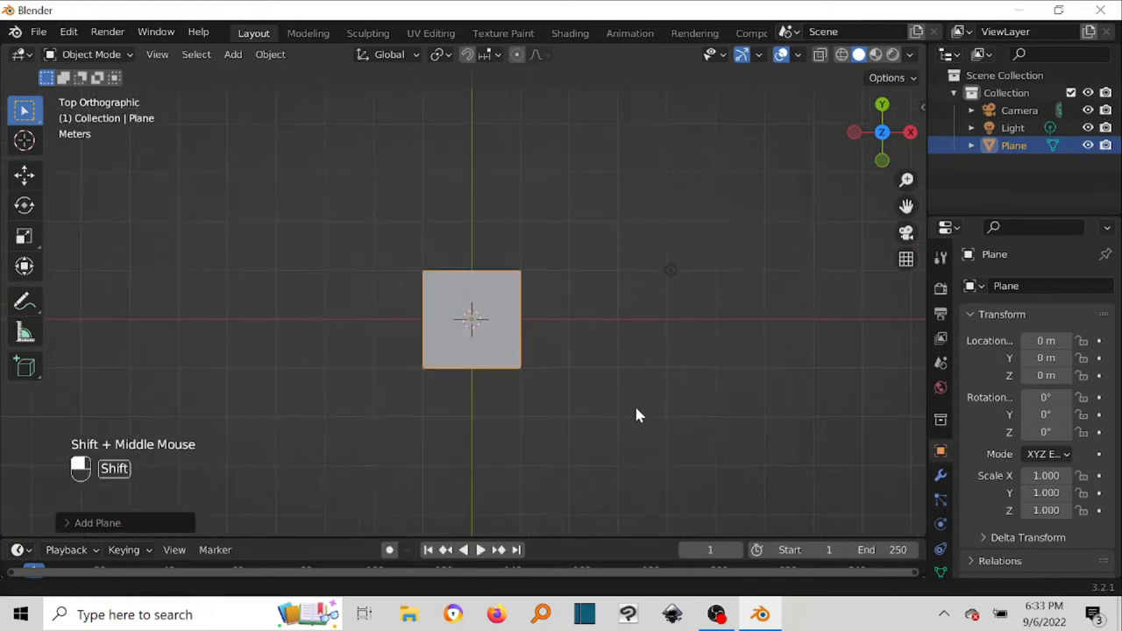
pyautogui.keyDown('shift'); pyautogui.scroll(-1, 513, 267); pyautogui.keyUp('shift')
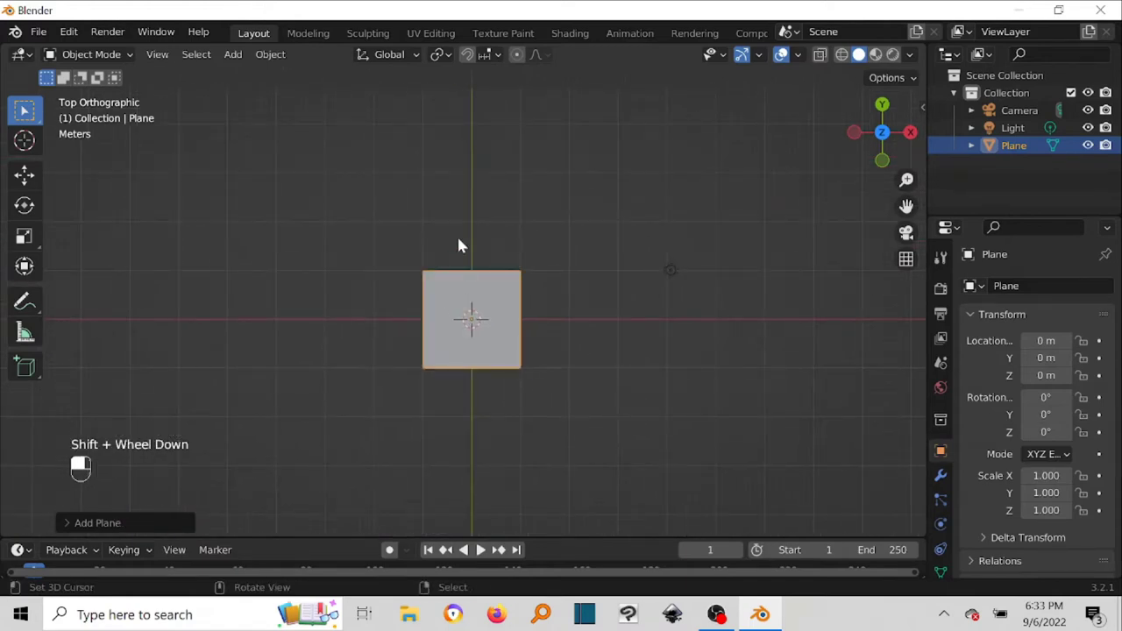
# In Edit Mode, subdivide the plane mesh with Number of Cuts set to 10
pyautogui.click(101, 54)
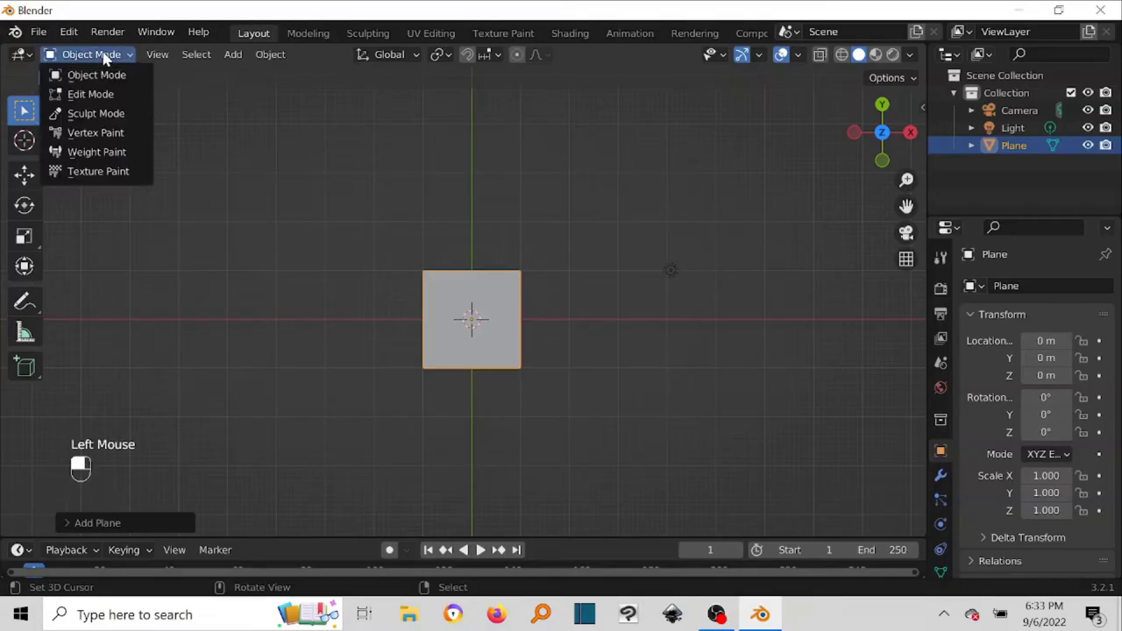
pyautogui.click(112, 102)
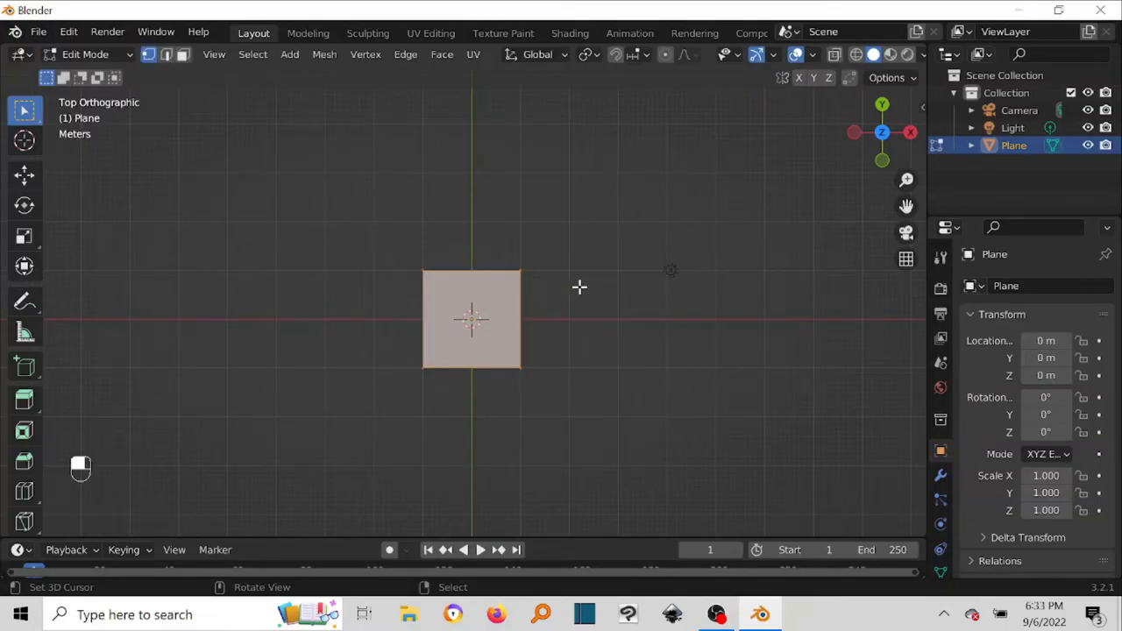
pyautogui.press('w')
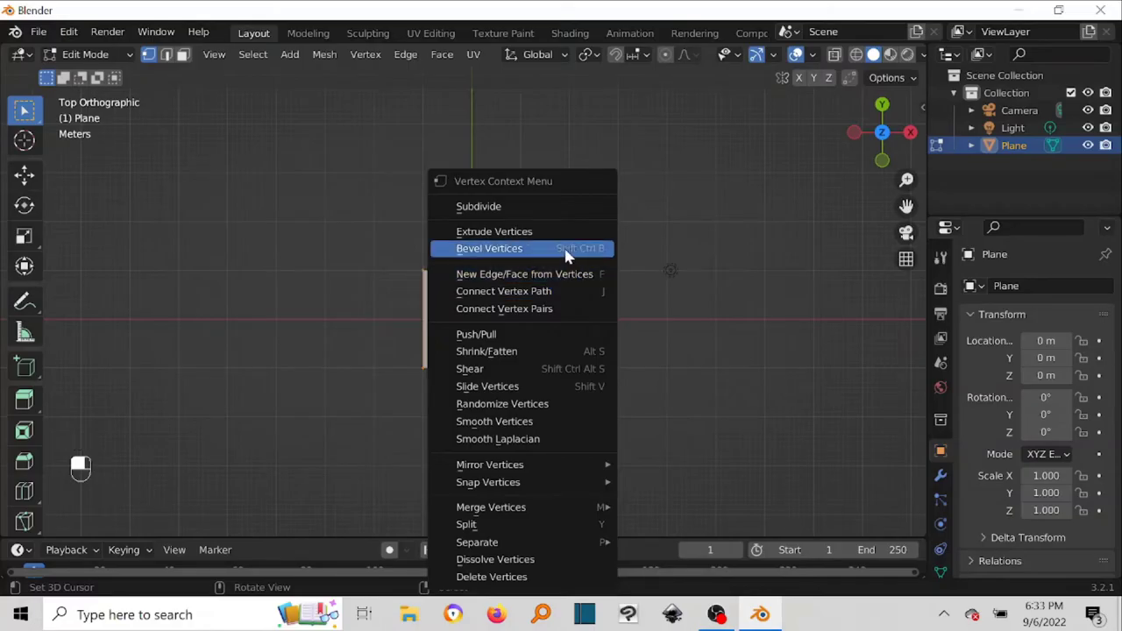
pyautogui.click(550, 209)
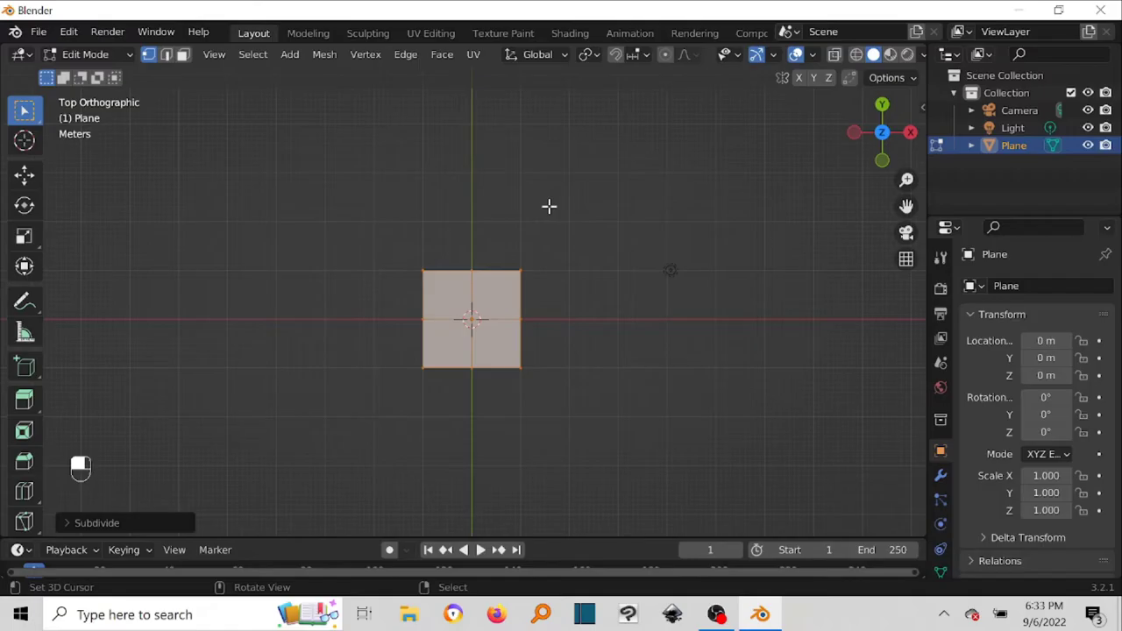
pyautogui.click(76, 523)
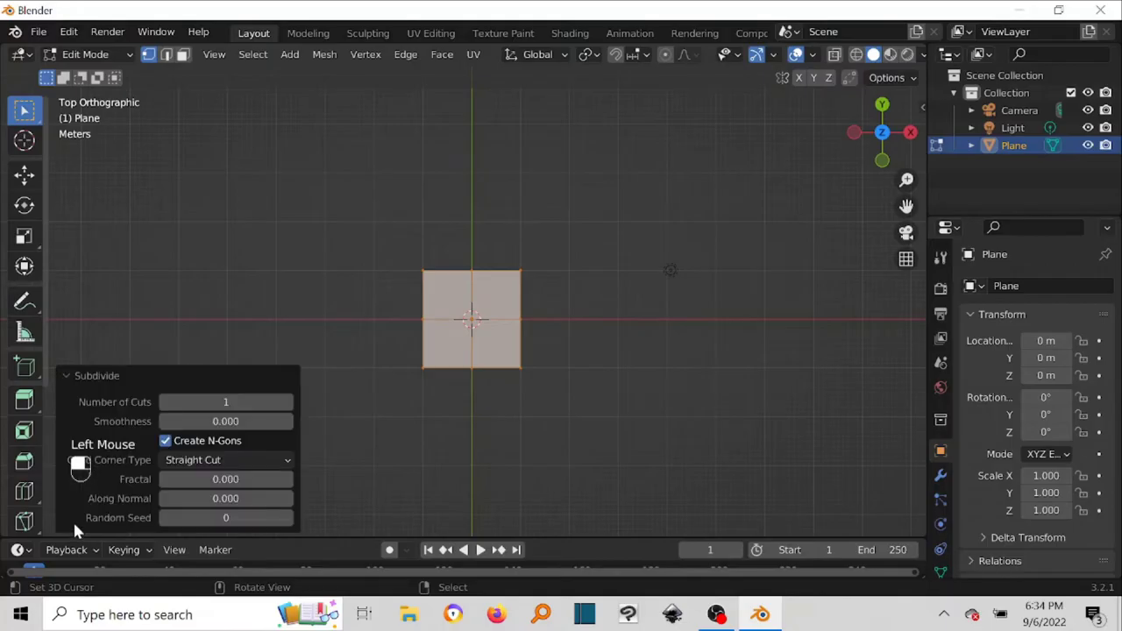
pyautogui.click(235, 402)
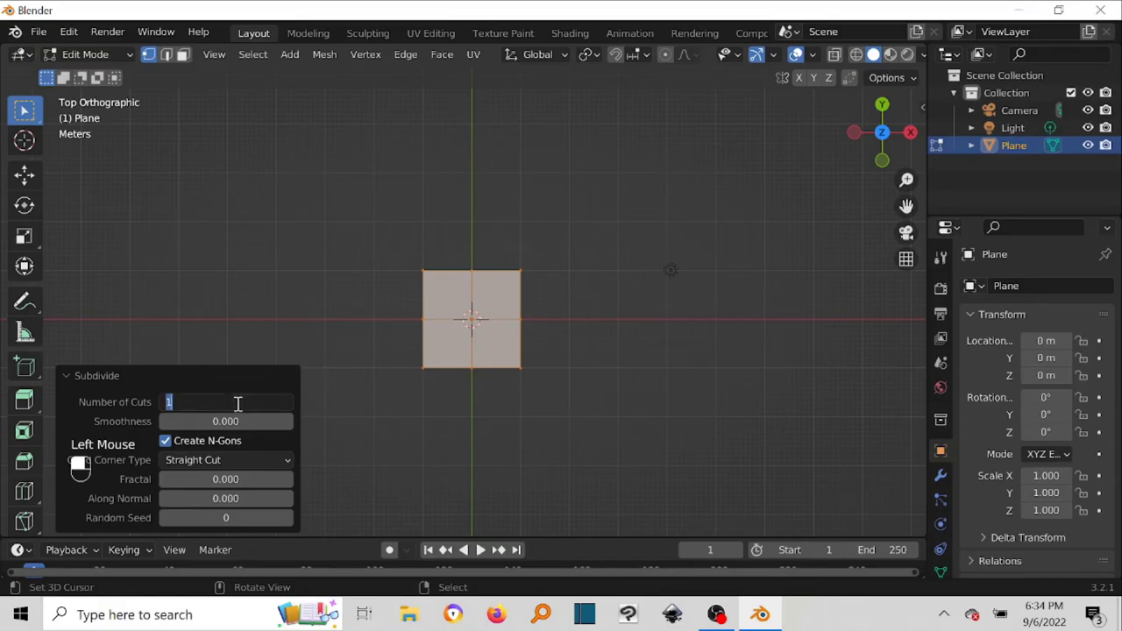
pyautogui.write('0')
pyautogui.press('Return')
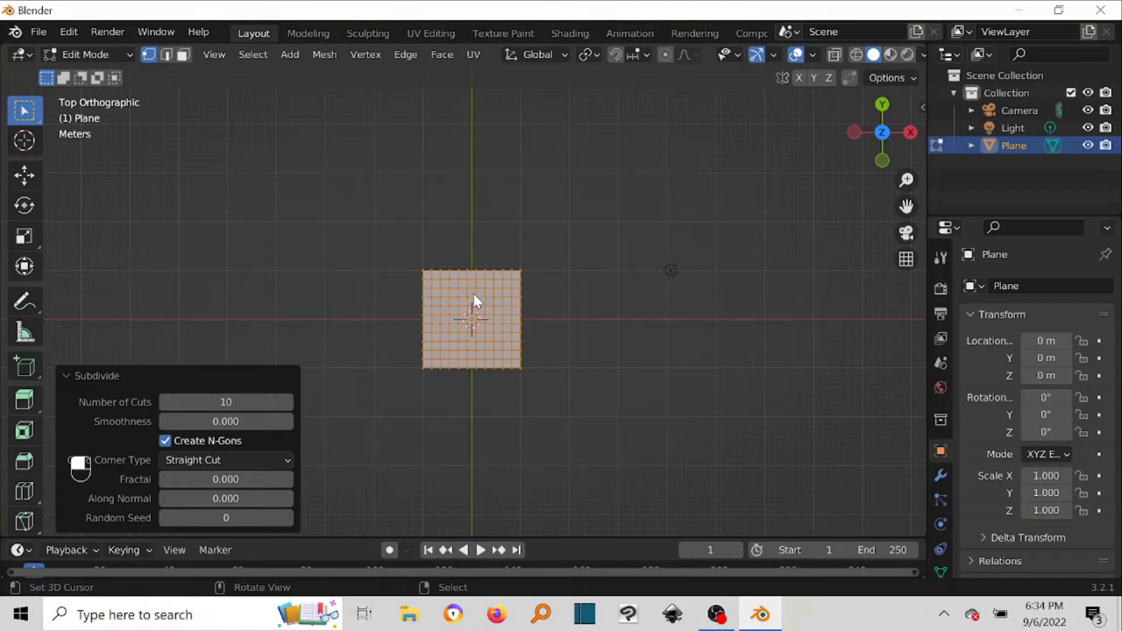
# Switch to Face select mode and select only the grid's centre face
pyautogui.click(68, 376)
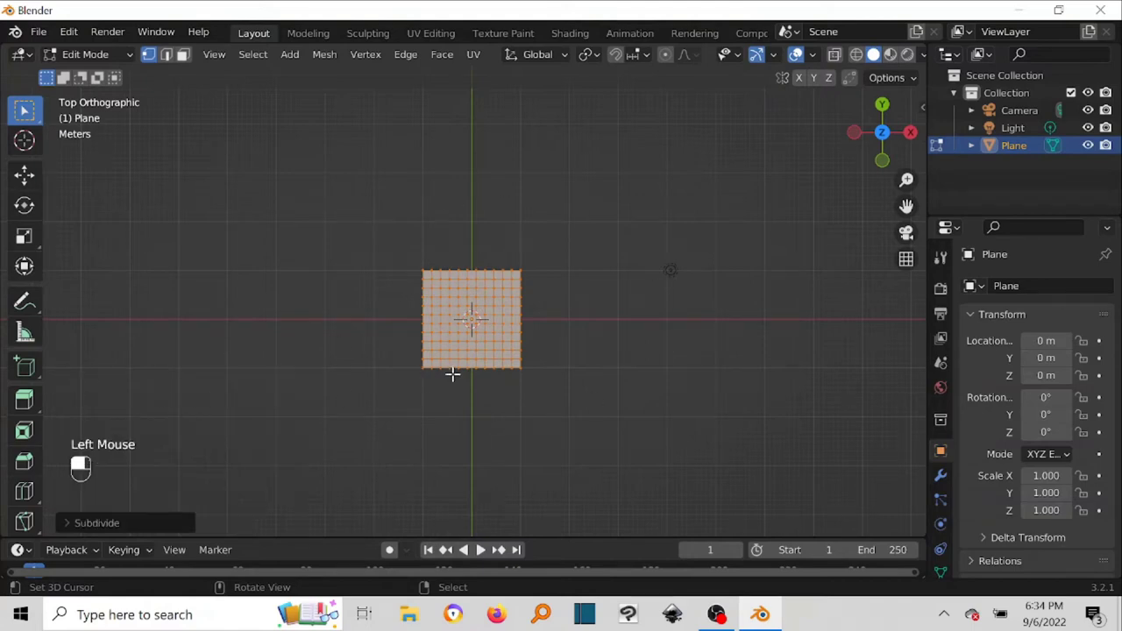
pyautogui.scroll(2, 556, 377)
pyautogui.scroll(4, 556, 377)
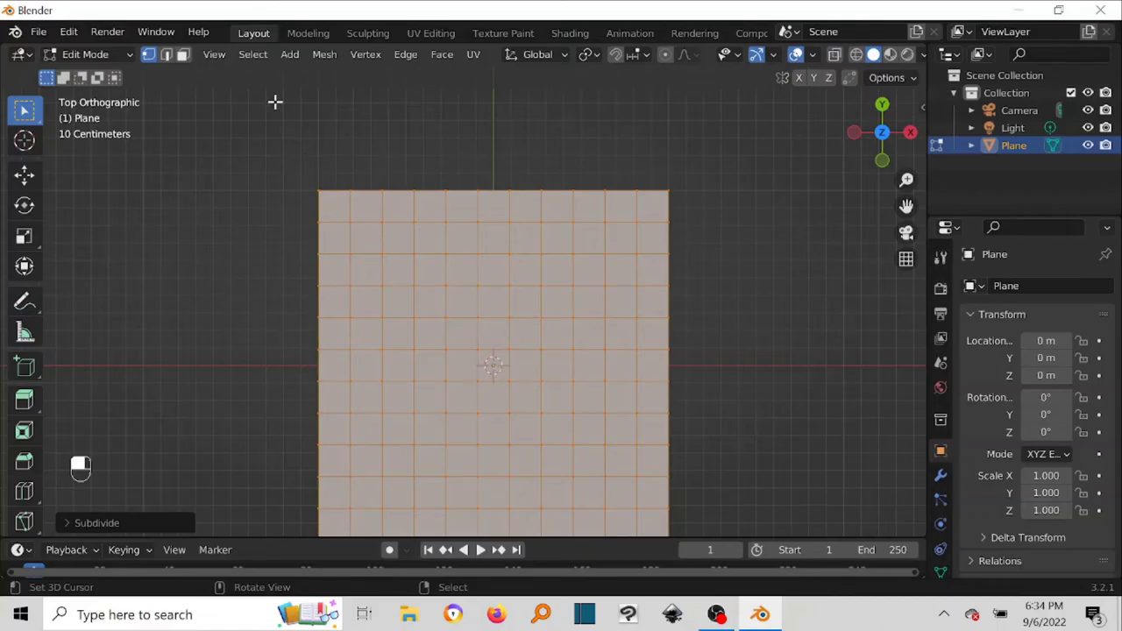
pyautogui.click(183, 55)
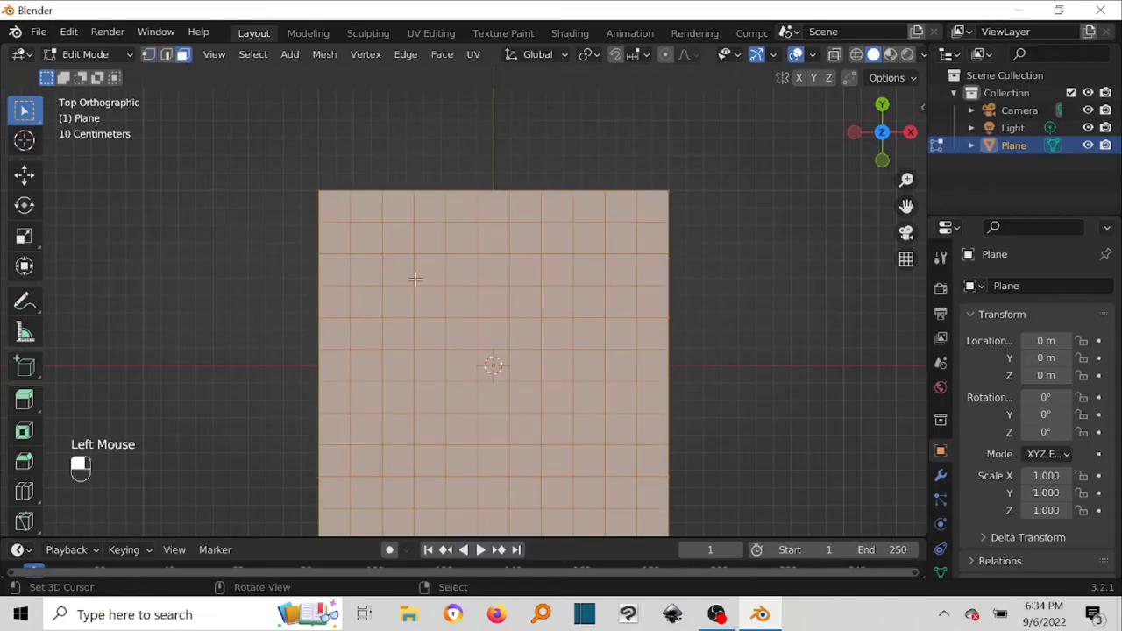
pyautogui.rightClick(497, 372)
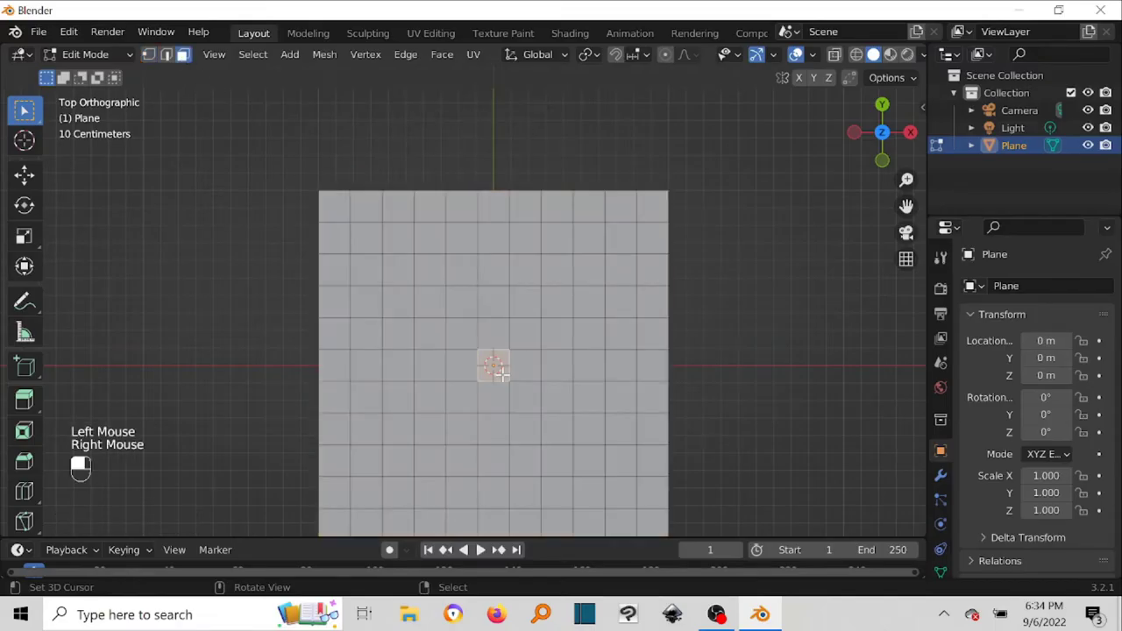
# Orbit and zoom into a perspective view of the subdivided grid
pyautogui.scroll(-1, 783, 467)
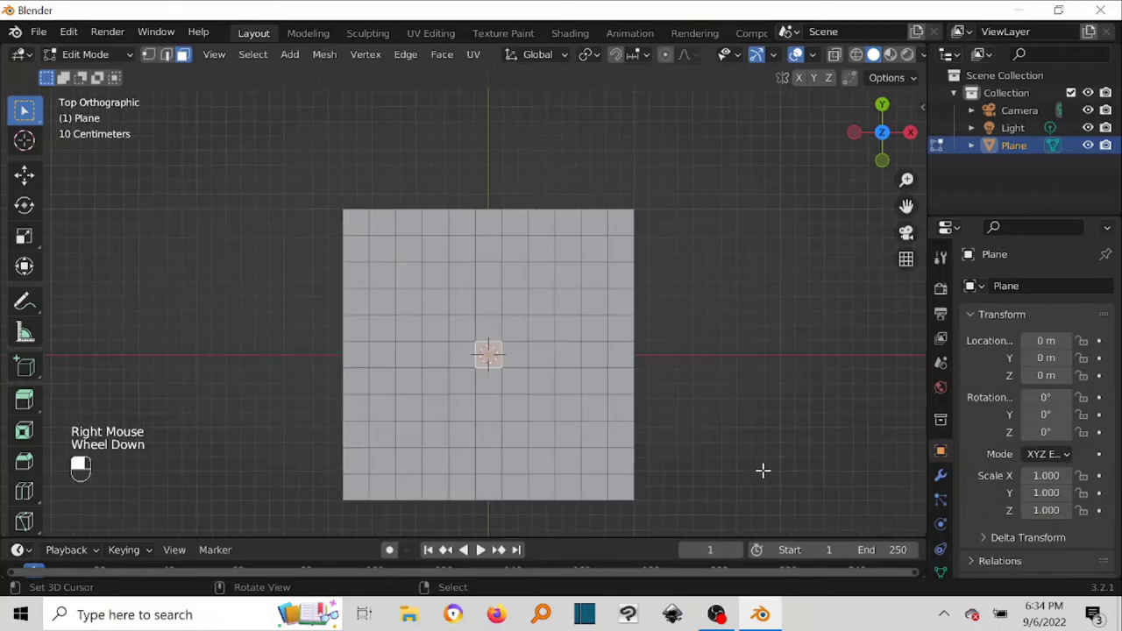
pyautogui.moveTo(744, 484); pyautogui.dragTo(663, 394, button='middle')
pyautogui.scroll(-3, 660, 394)
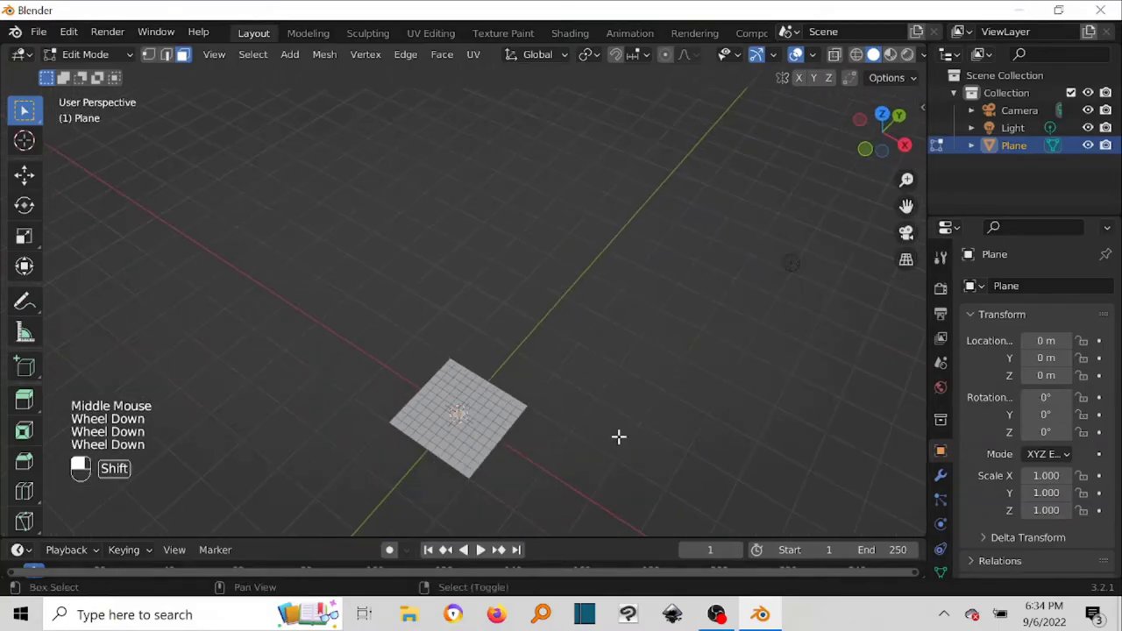
pyautogui.keyDown('shift'); pyautogui.moveTo(619, 436); pyautogui.dragTo(621, 271, button='middle'); pyautogui.keyUp('shift')
pyautogui.scroll(3, 564, 378)
pyautogui.moveTo(563, 378)
pyautogui.mouseDown(button='middle')
pyautogui.moveTo(570, 388)
pyautogui.moveTo(566, 363)
pyautogui.mouseUp(button='middle')
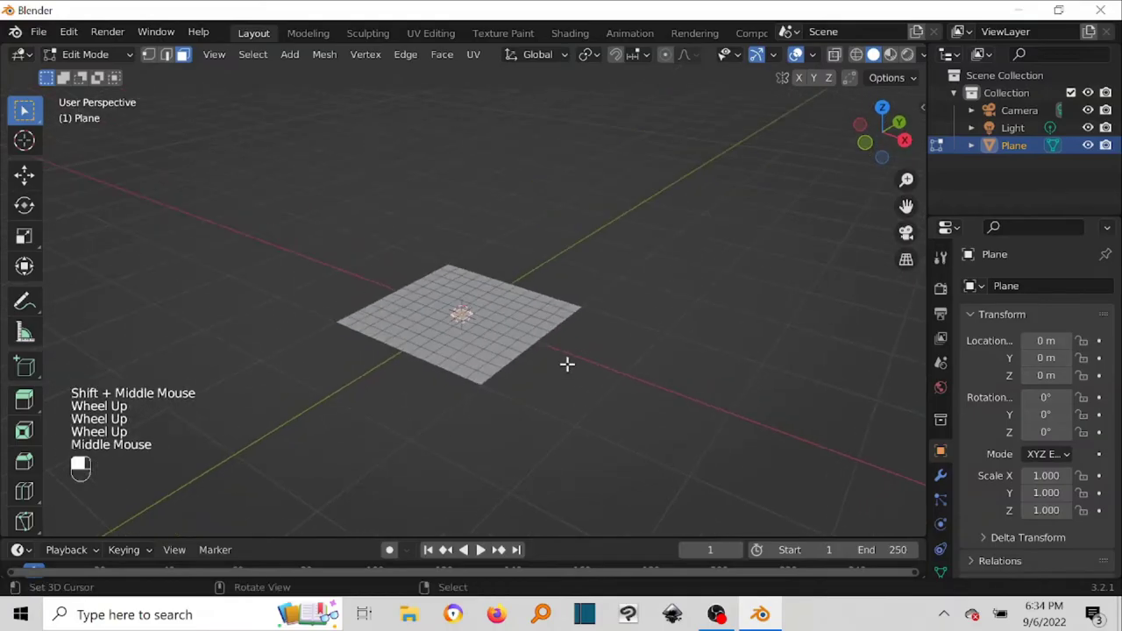
pyautogui.scroll(2, 566, 366)
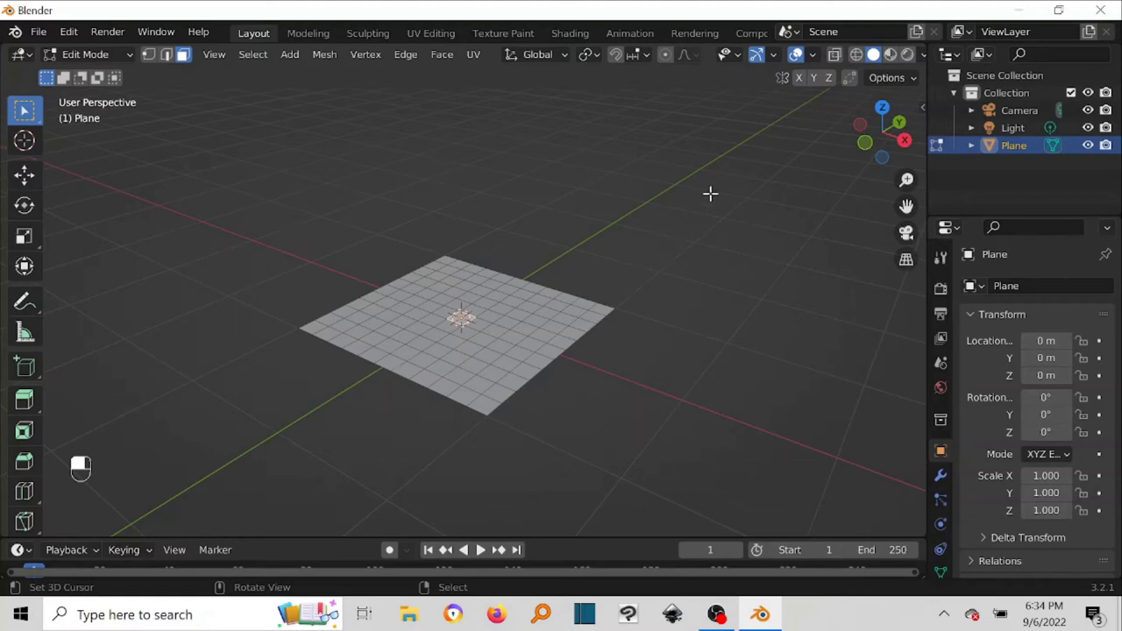
# With proportional editing on, raise the centre face along Z with a widened falloff, then deselect
pyautogui.click(666, 54)
pyautogui.press('g')
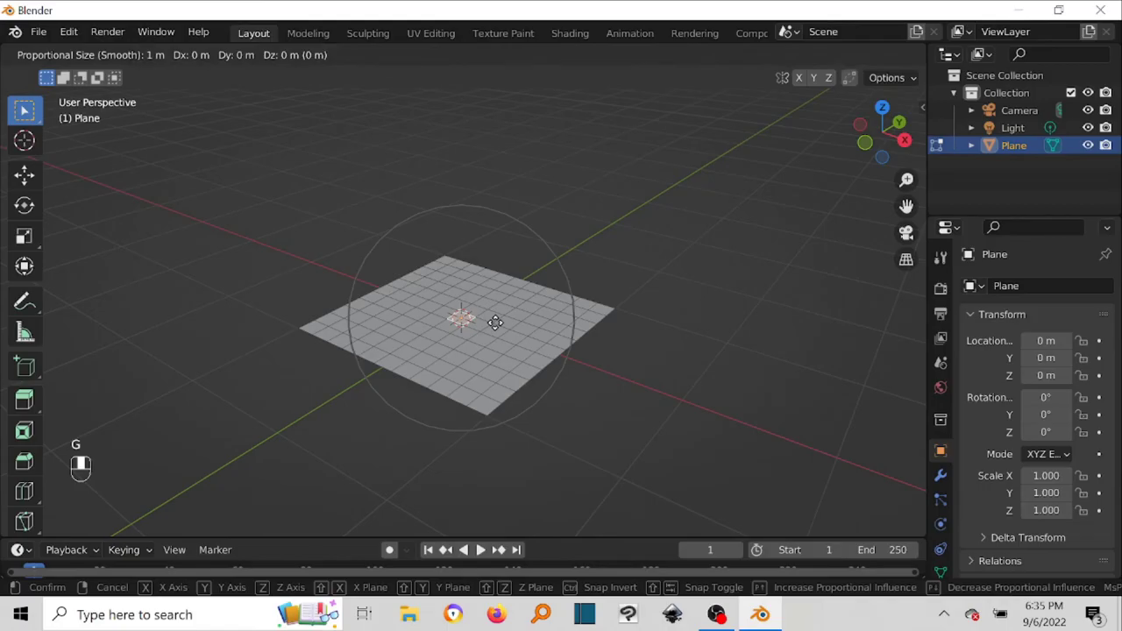
pyautogui.press('z')
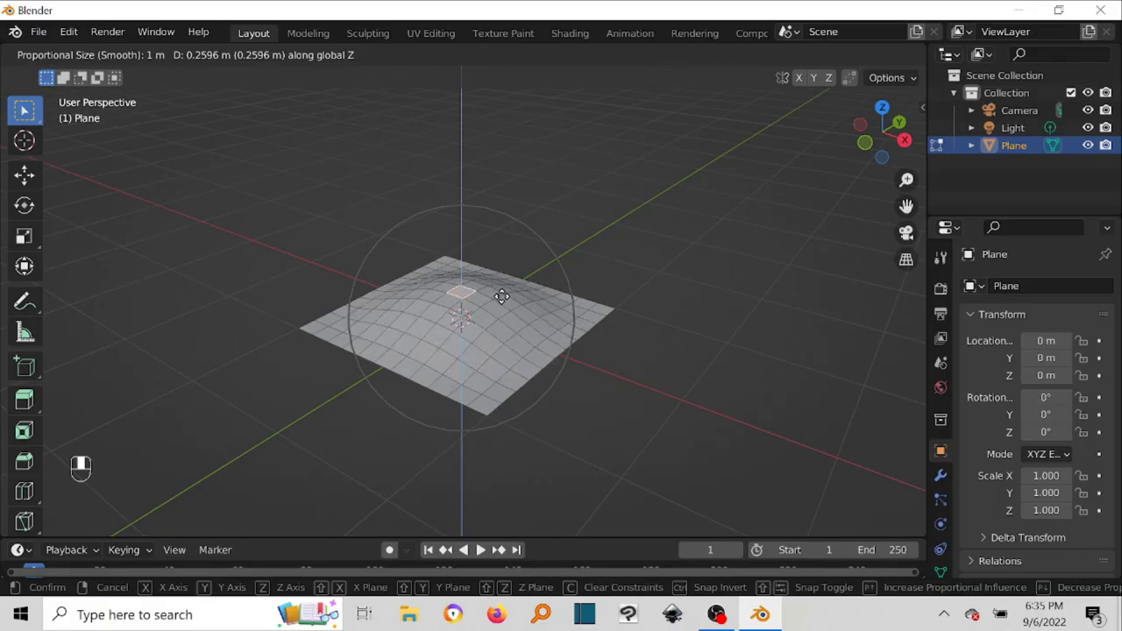
pyautogui.scroll(-7, 501, 297)
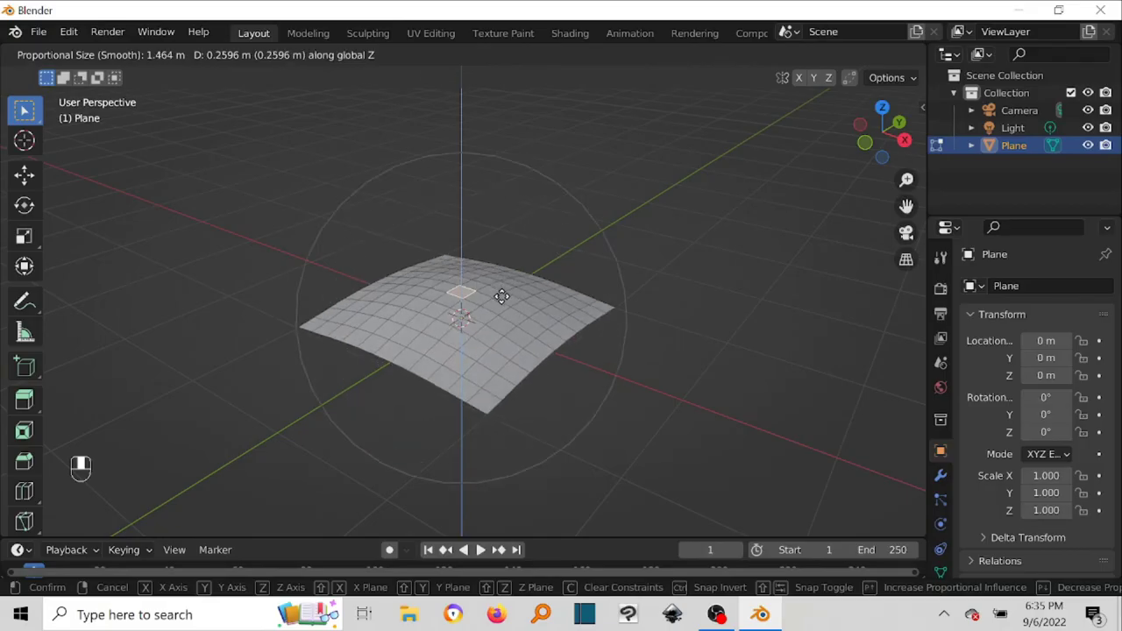
pyautogui.scroll(-1, 502, 296)
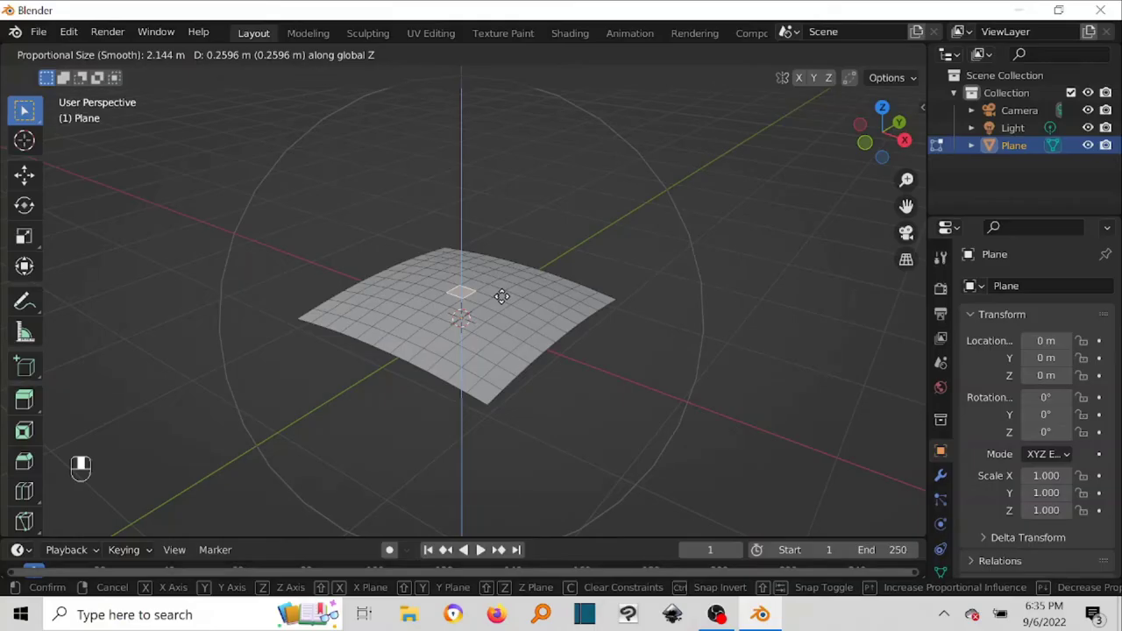
pyautogui.scroll(20, 501, 296)
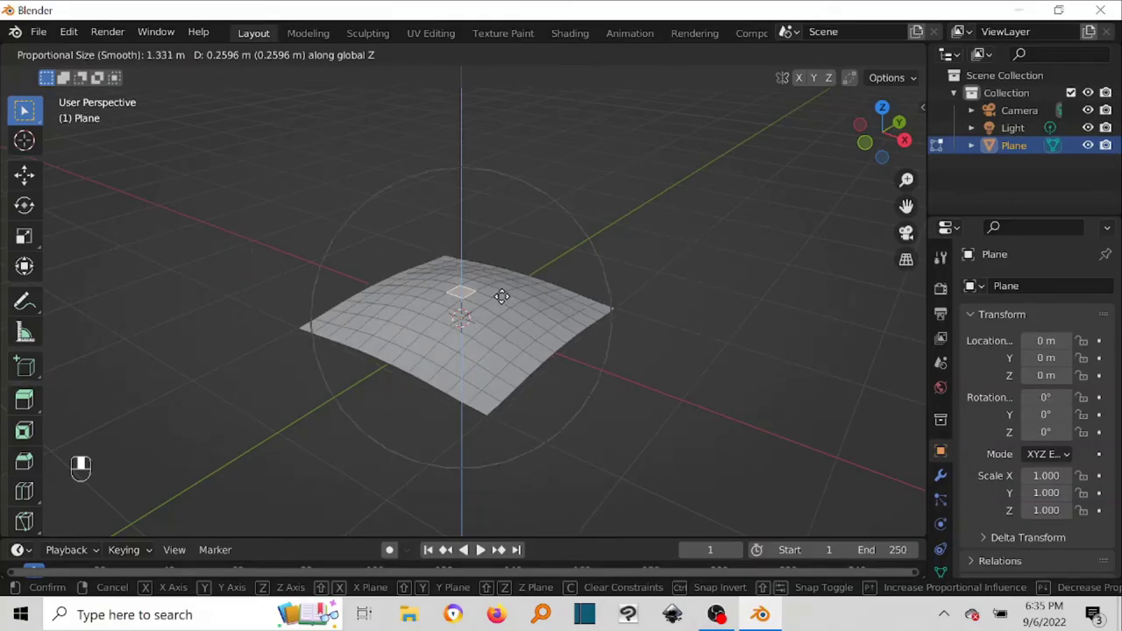
pyautogui.scroll(4, 502, 296)
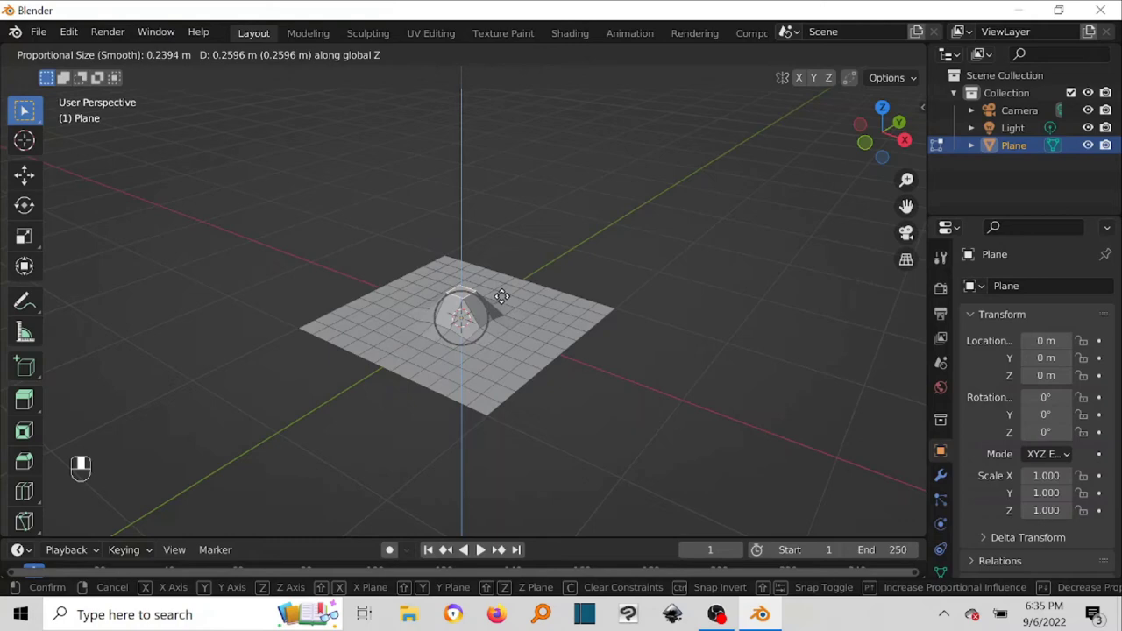
pyautogui.scroll(-16, 501, 296)
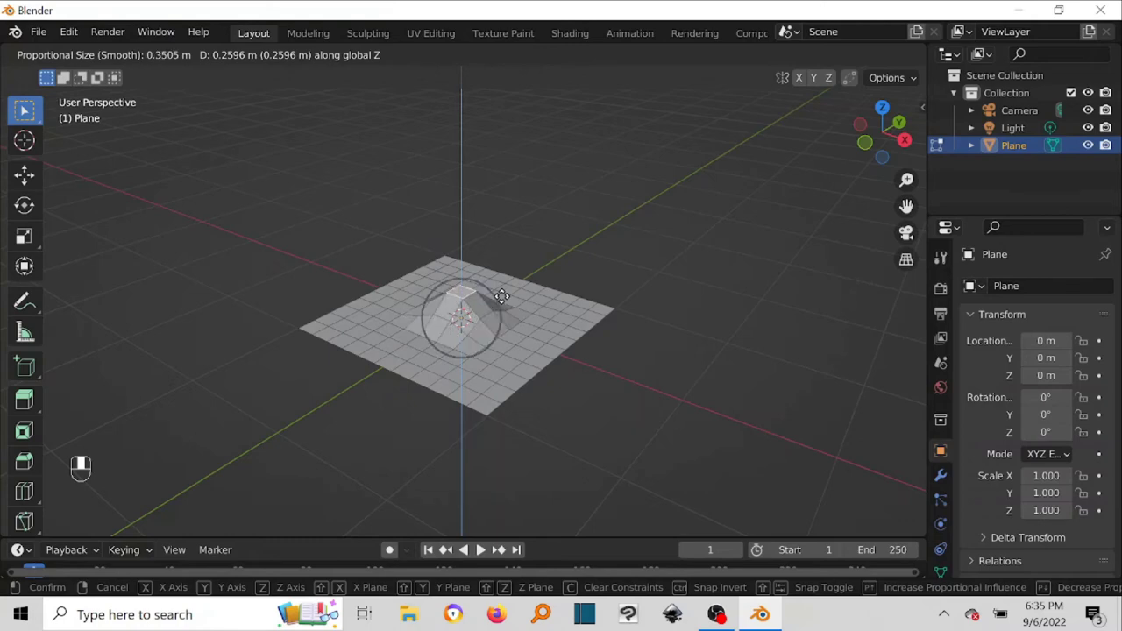
pyautogui.scroll(-5, 501, 296)
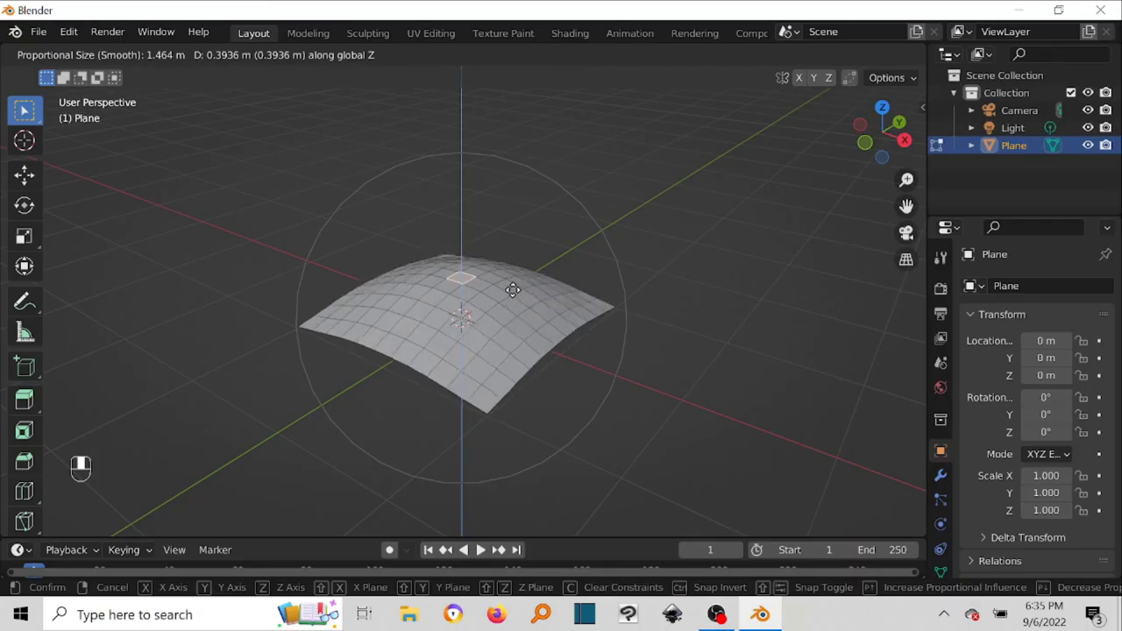
pyautogui.scroll(-2, 517, 258)
pyautogui.scroll(3, 518, 261)
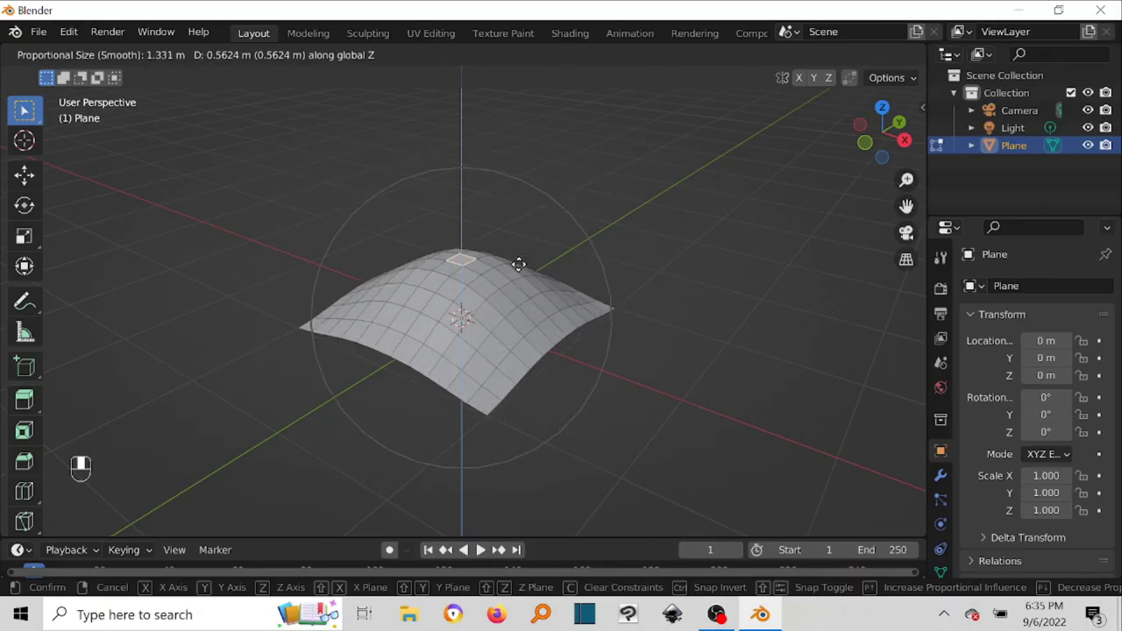
pyautogui.scroll(-1, 518, 264)
pyautogui.scroll(1, 518, 264)
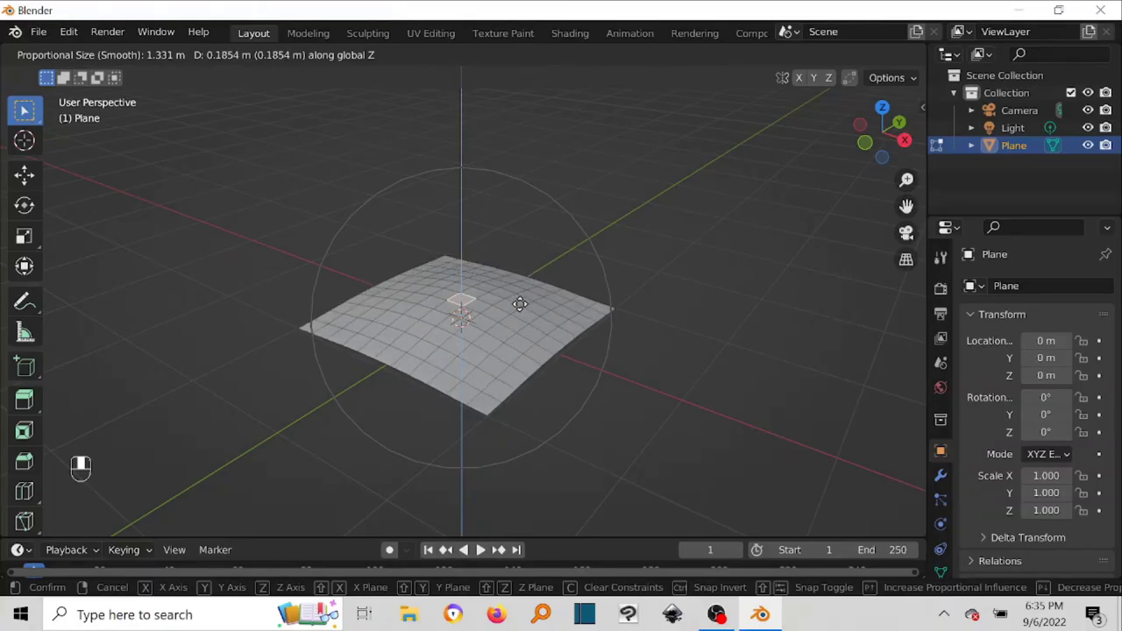
pyautogui.click(518, 295)
pyautogui.moveTo(669, 365); pyautogui.dragTo(509, 393, button='middle')
pyautogui.press('a')
pyautogui.press('a')
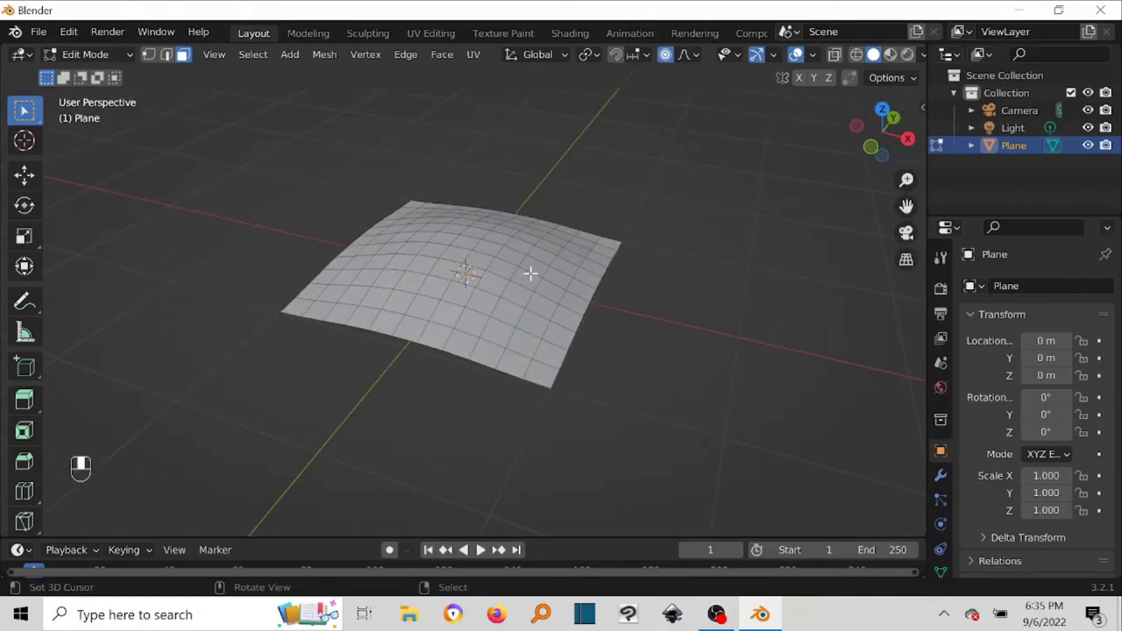
# From the Top view, reselect the plane's centre face
pyautogui.press('`')
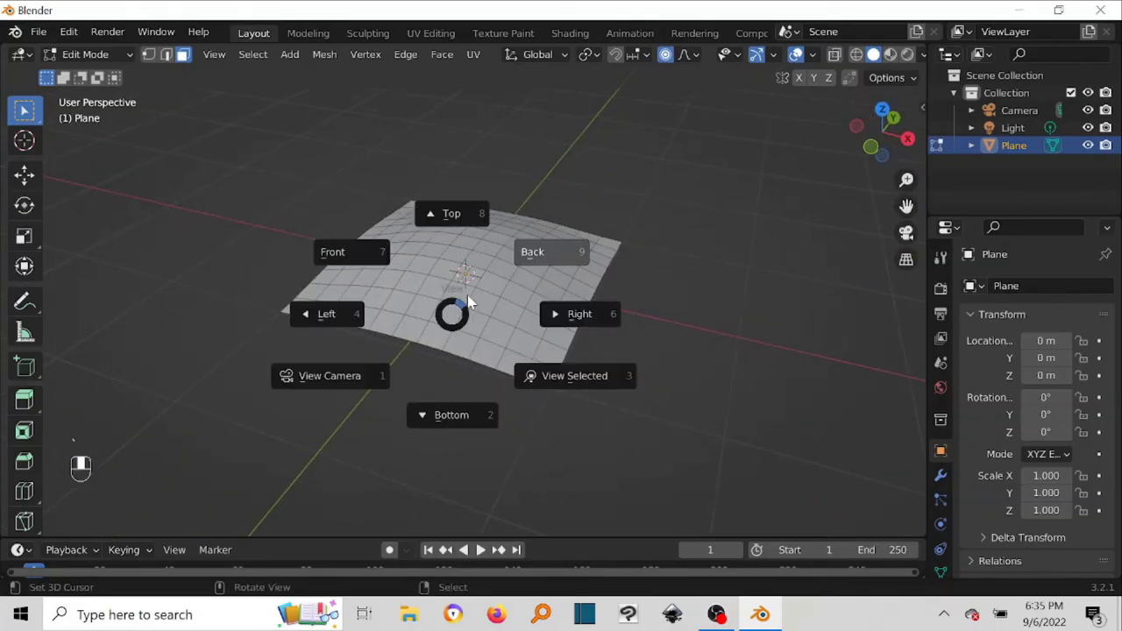
pyautogui.click(464, 210)
pyautogui.keyDown('shift'); pyautogui.moveTo(461, 200); pyautogui.dragTo(410, 239, button='middle'); pyautogui.keyUp('shift')
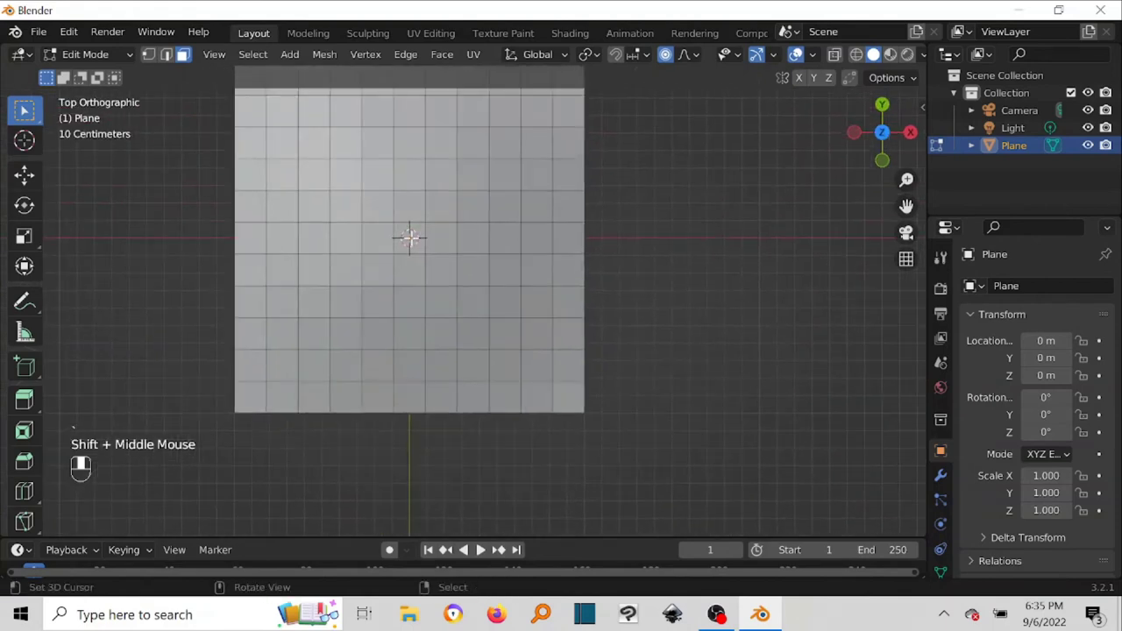
pyautogui.rightClick(410, 238)
pyautogui.moveTo(613, 310); pyautogui.dragTo(584, 338, button='middle')
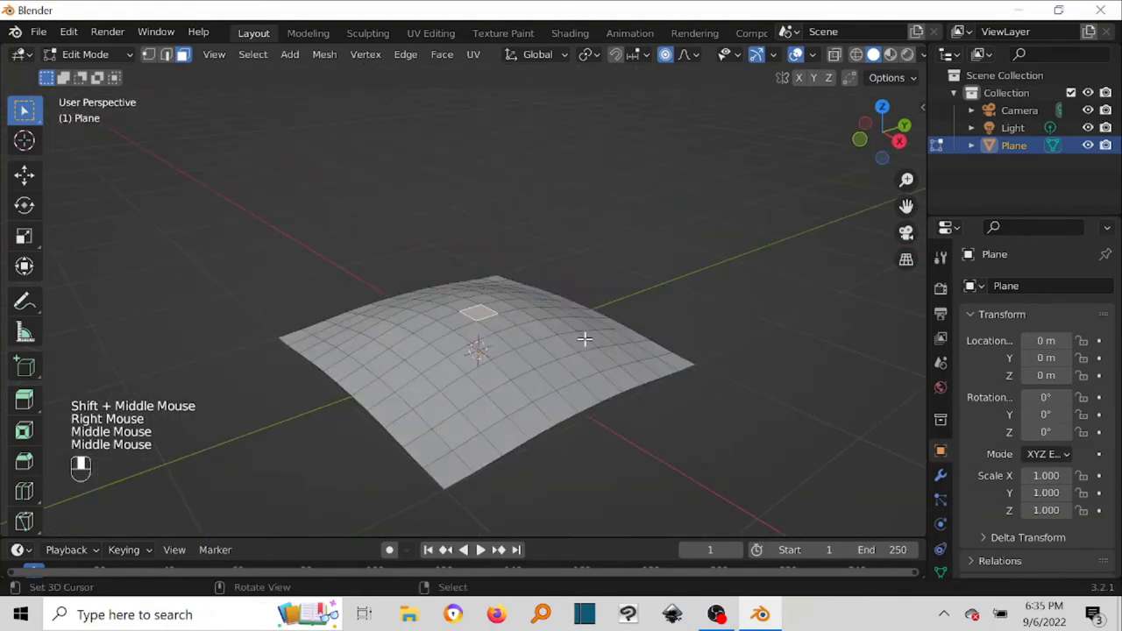
# Lower the centre face slightly along Z with a 1.611 m proportional falloff
pyautogui.scroll(-3, 584, 338)
pyautogui.press('g')
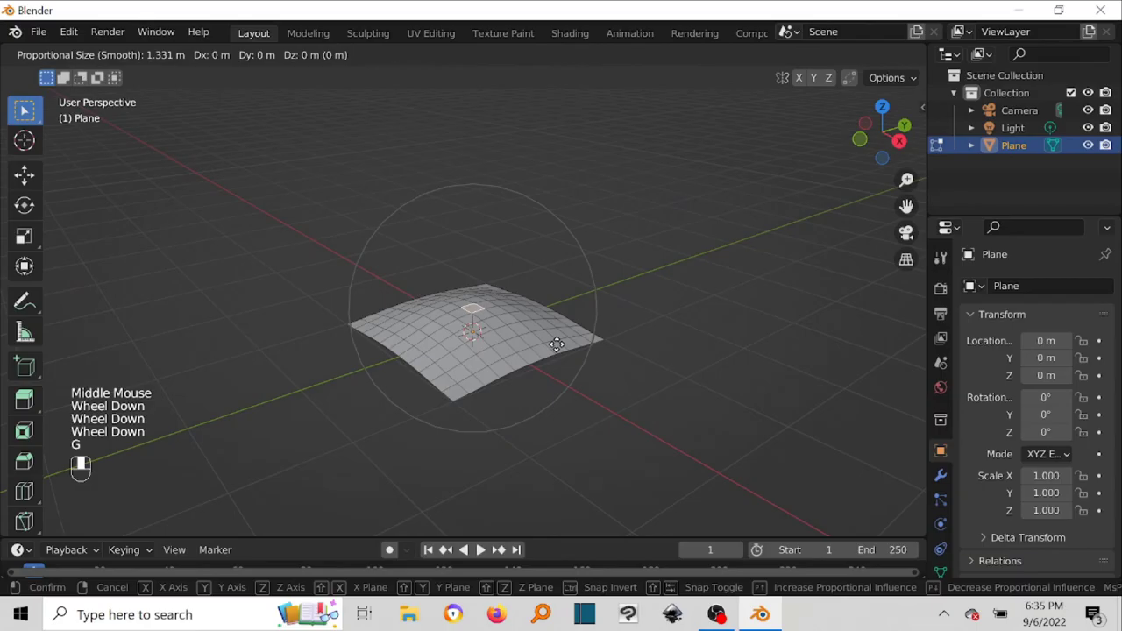
pyautogui.press('z')
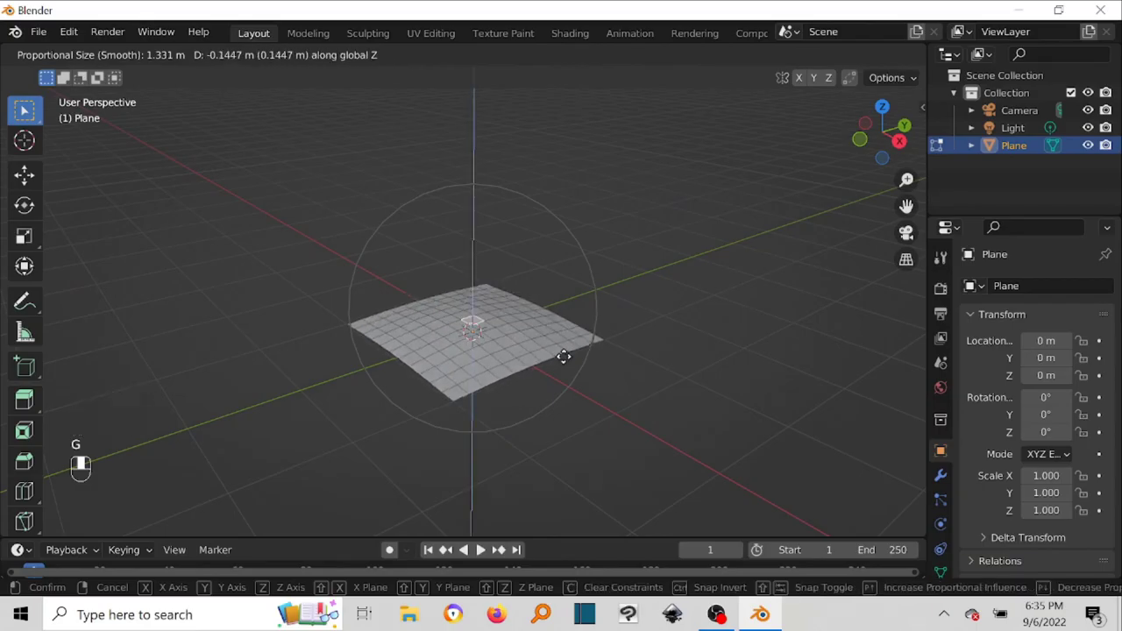
pyautogui.scroll(-2, 564, 349)
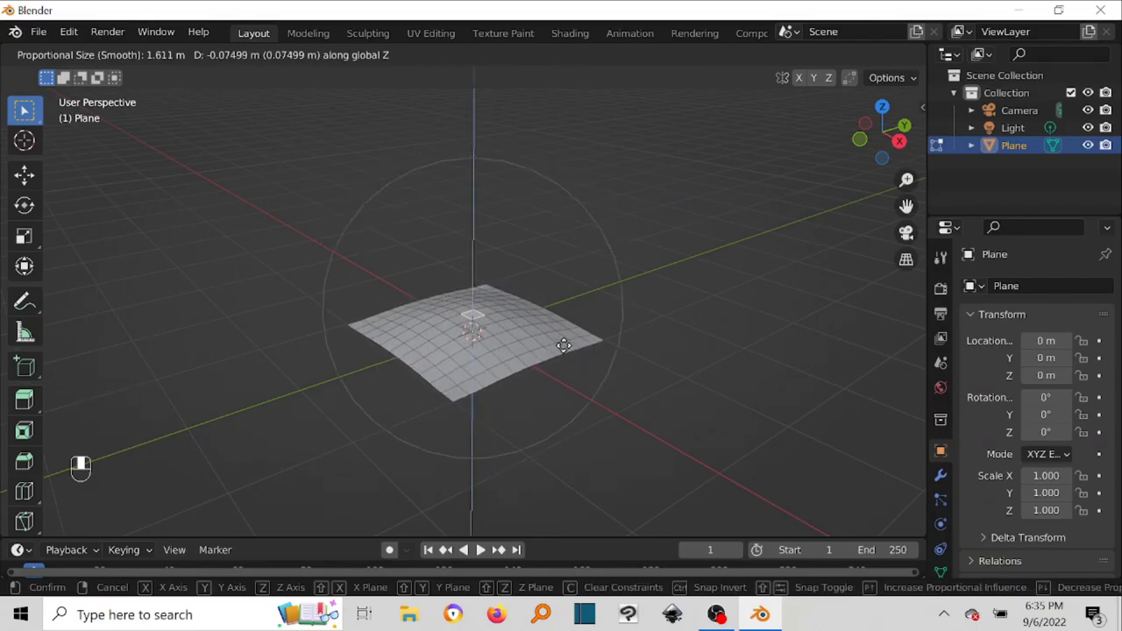
pyautogui.scroll(3, 564, 345)
pyautogui.click(562, 344)
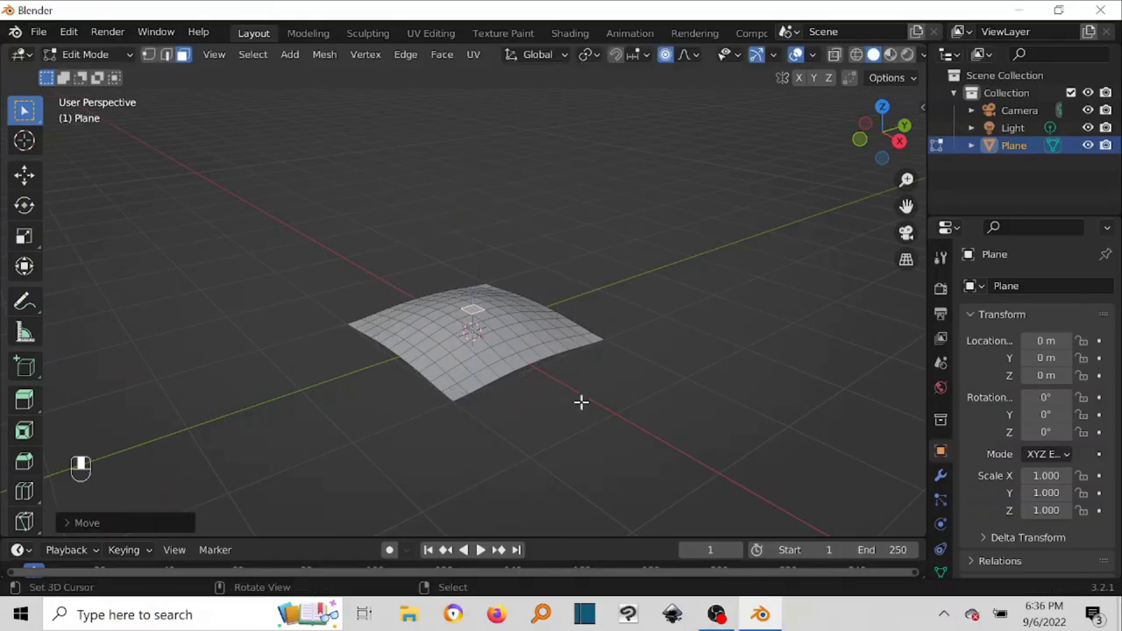
pyautogui.moveTo(581, 402); pyautogui.dragTo(594, 437, button='middle')
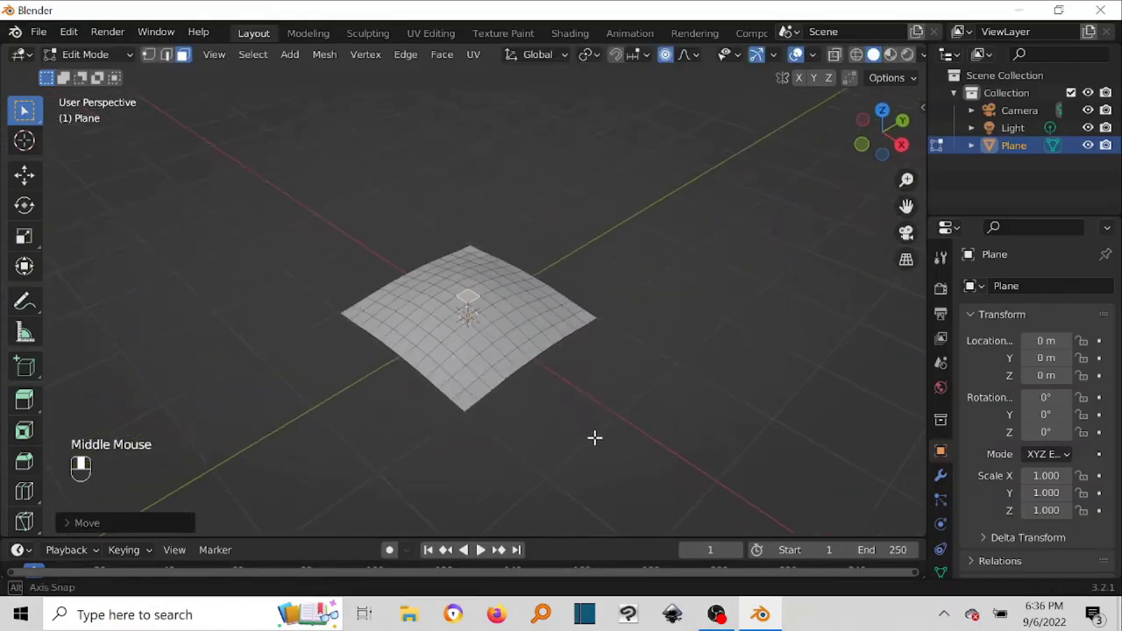
# Deselect the mesh and return to Object Mode
pyautogui.press('a')
pyautogui.press('a')
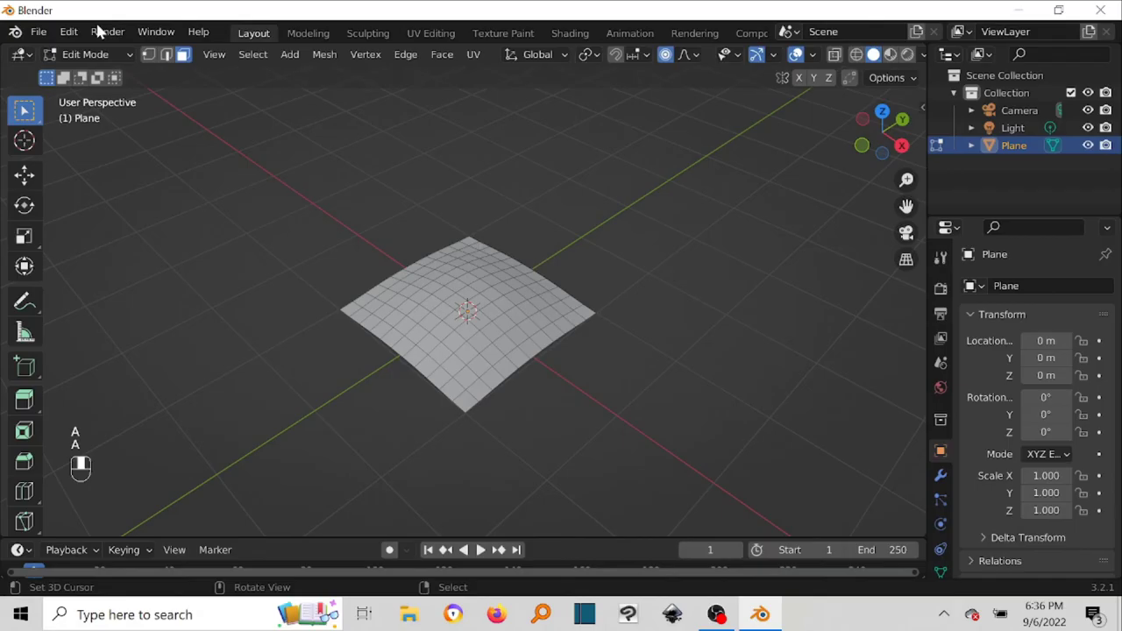
pyautogui.click(87, 54)
pyautogui.click(85, 72)
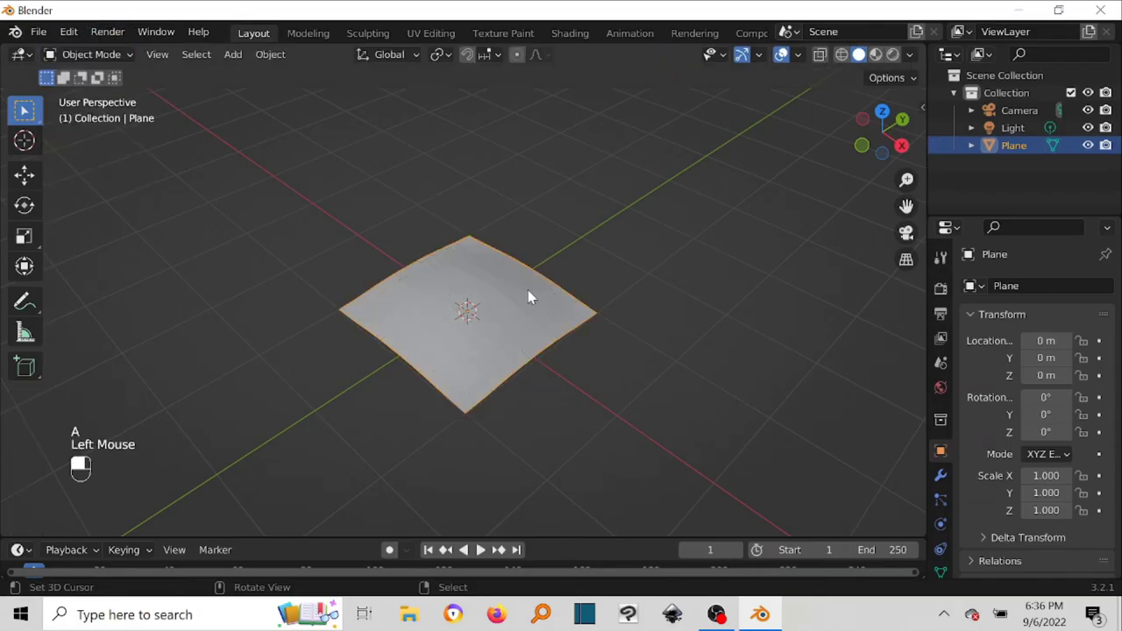
pyautogui.scroll(2, 527, 297)
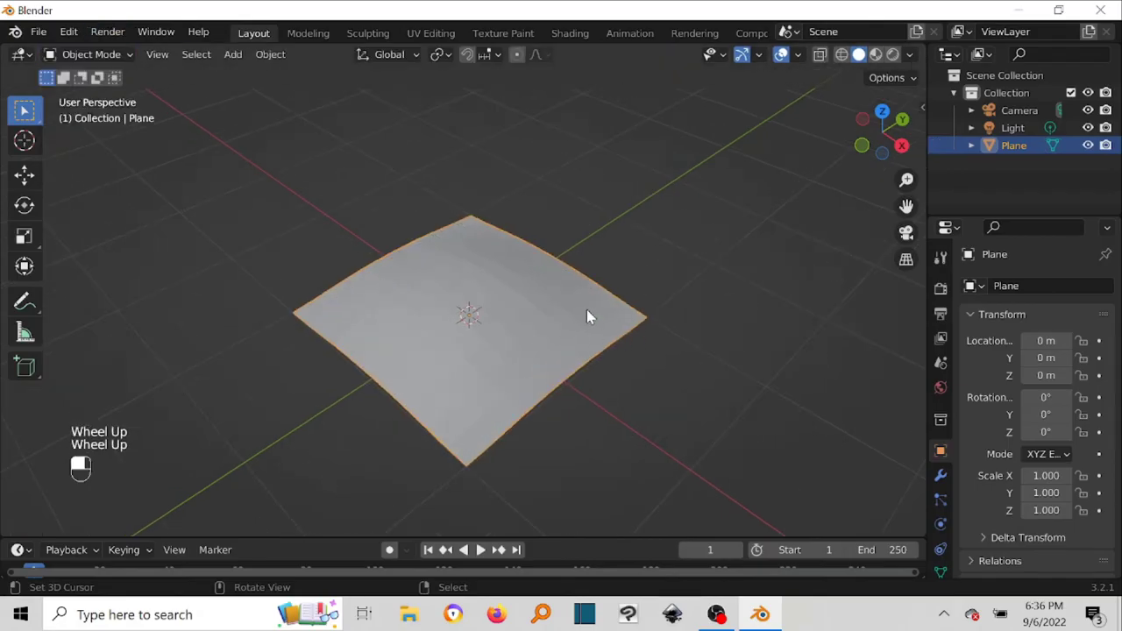
pyautogui.moveTo(591, 335); pyautogui.dragTo(372, 210, button='middle')
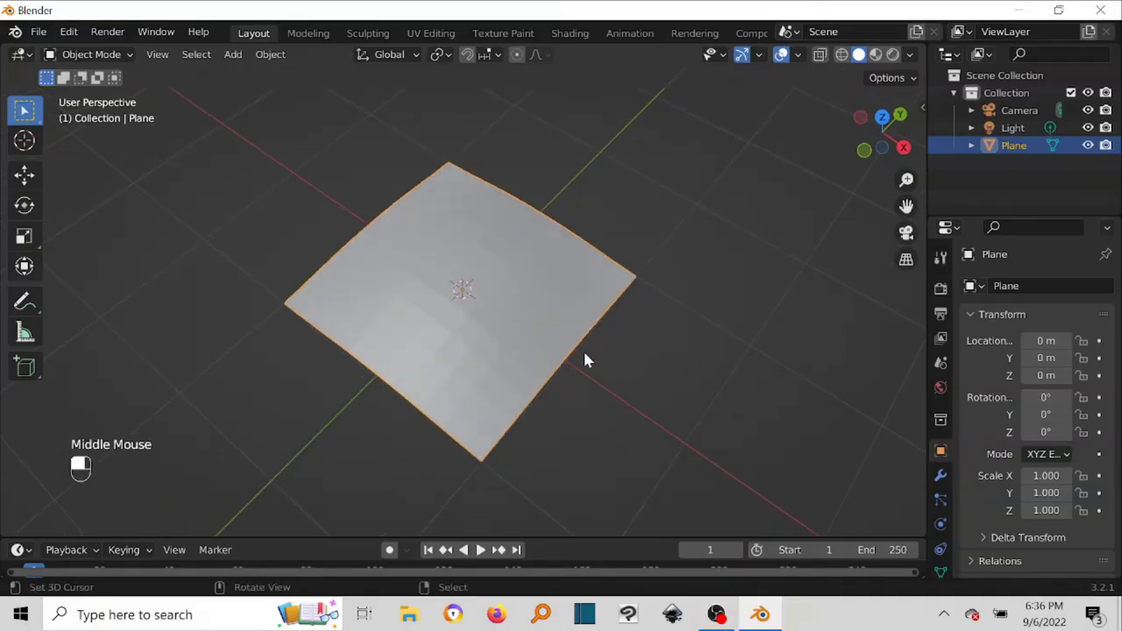
pyautogui.moveTo(538, 377); pyautogui.dragTo(535, 400, button='middle')
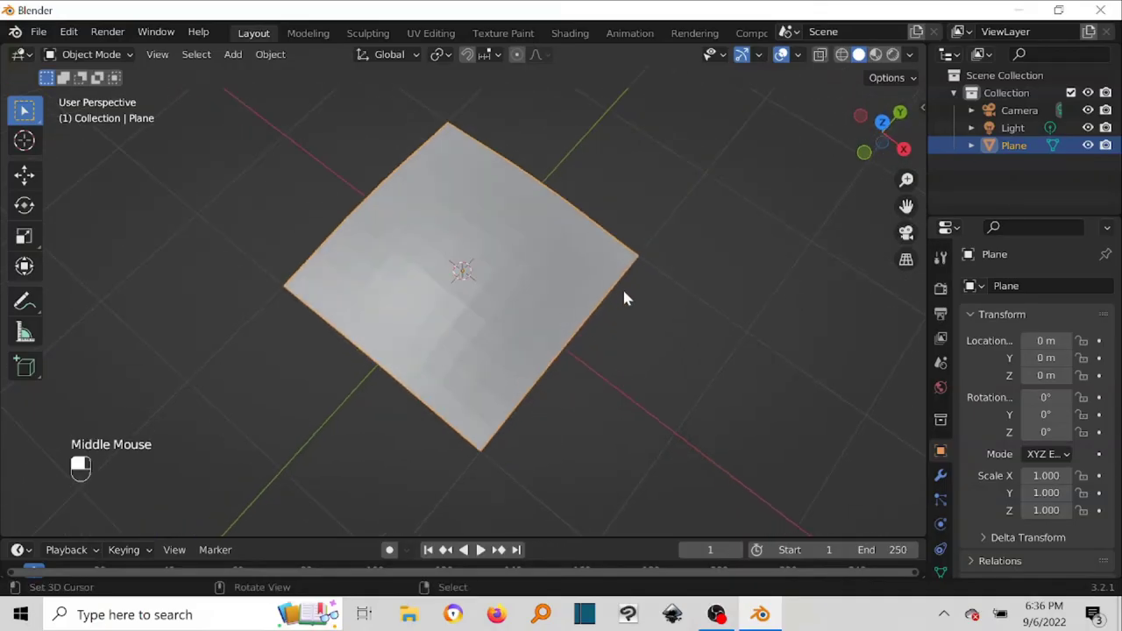
# Apply Shade Smooth to the curved plane
pyautogui.press('w')
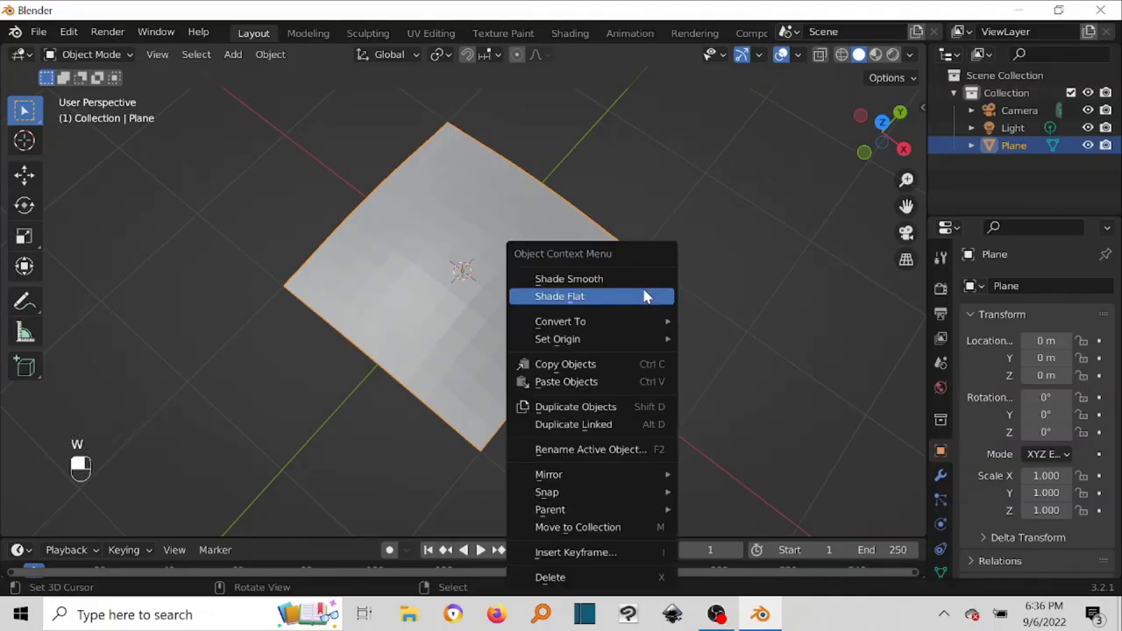
pyautogui.click(590, 281)
pyautogui.moveTo(623, 321); pyautogui.dragTo(558, 310, button='middle')
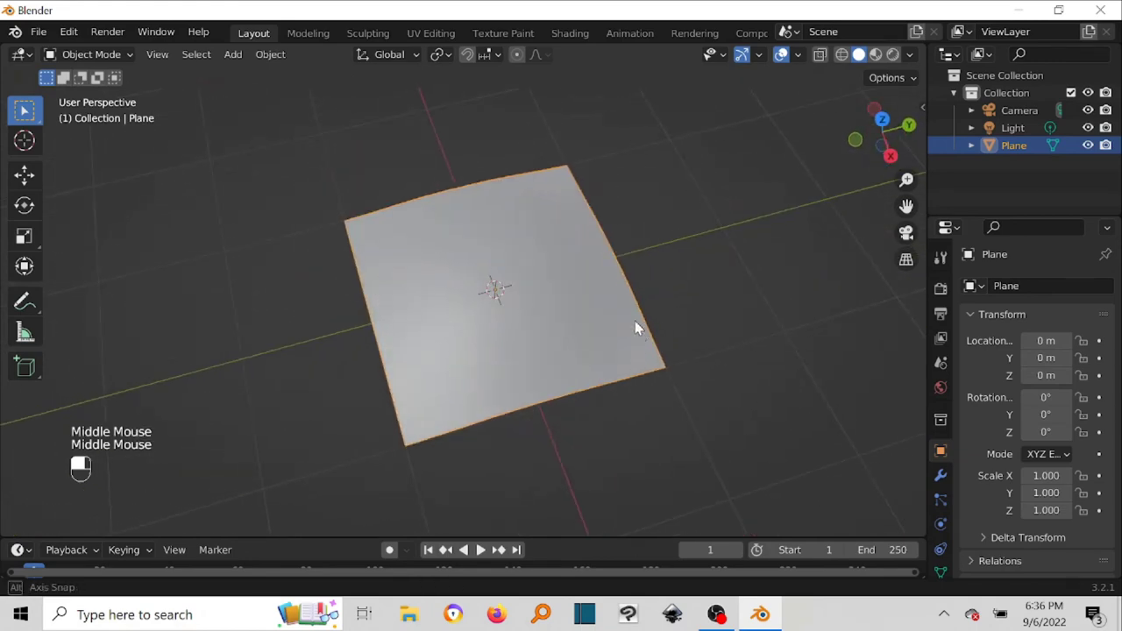
pyautogui.moveTo(635, 320); pyautogui.dragTo(649, 238, button='middle')
pyautogui.scroll(-2, 532, 340)
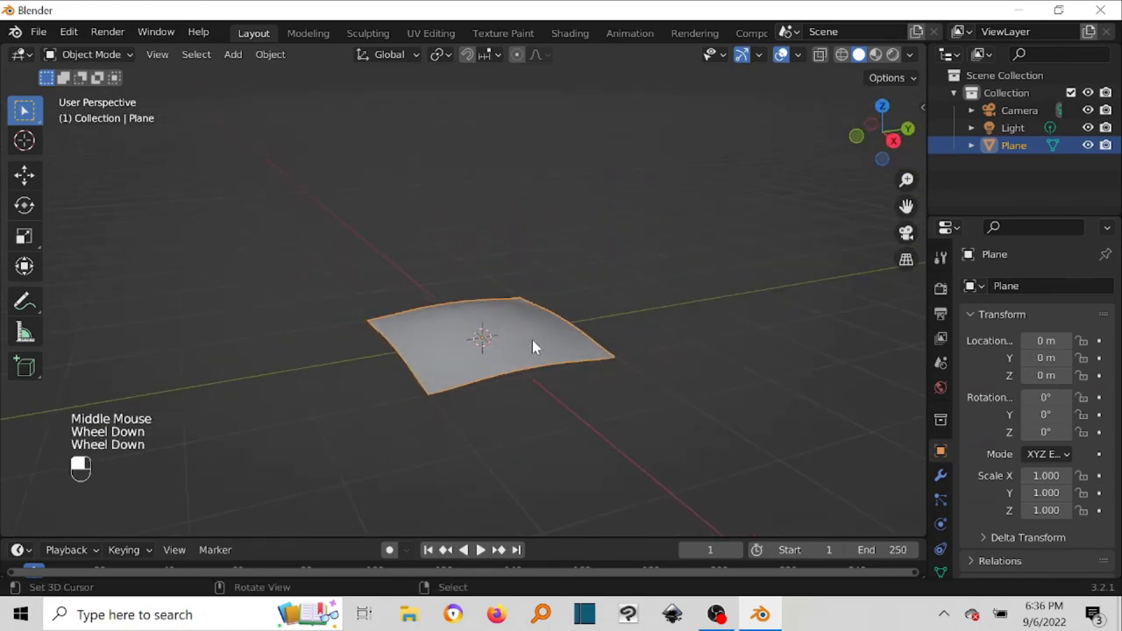
# Rotate the curved plane 90° around the X axis so it stands upright
pyautogui.rightClick(521, 348)
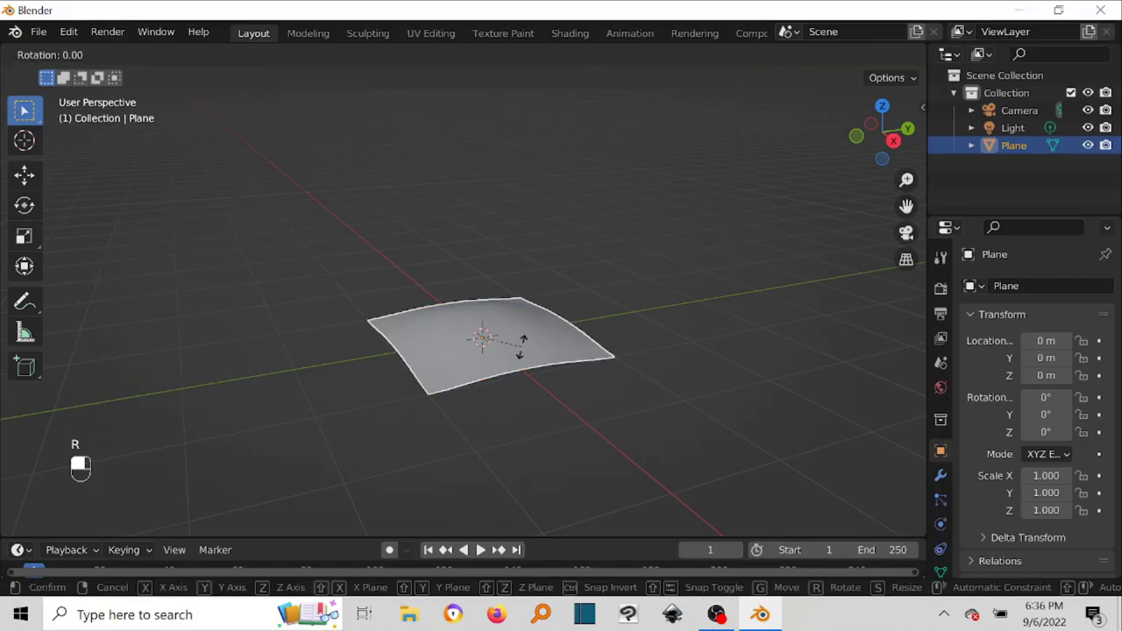
pyautogui.press('x')
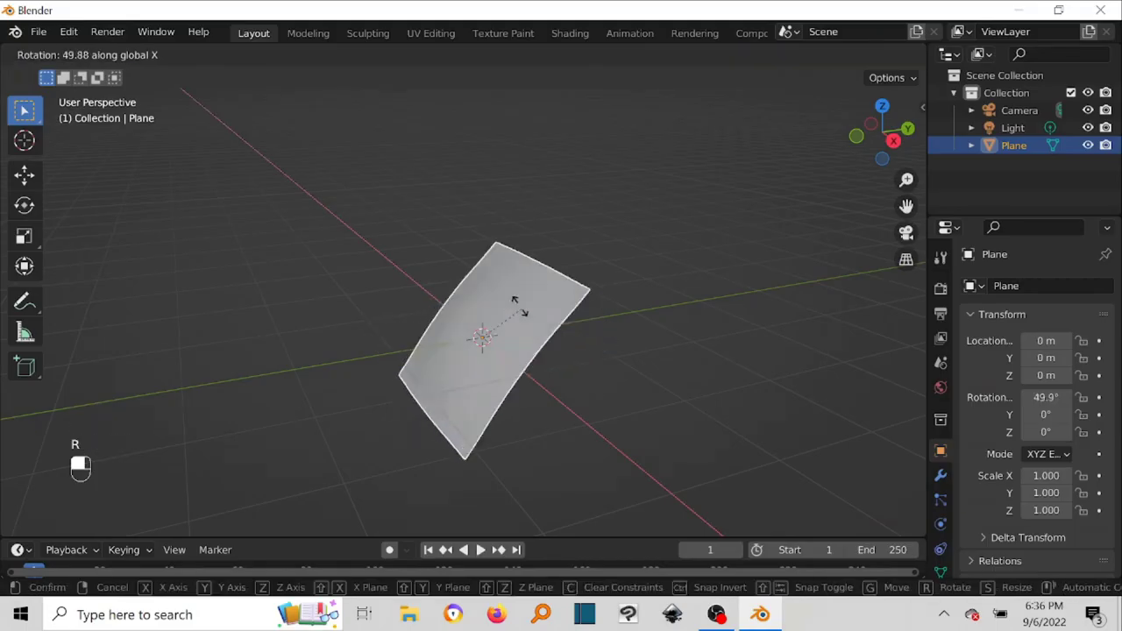
pyautogui.write('90')
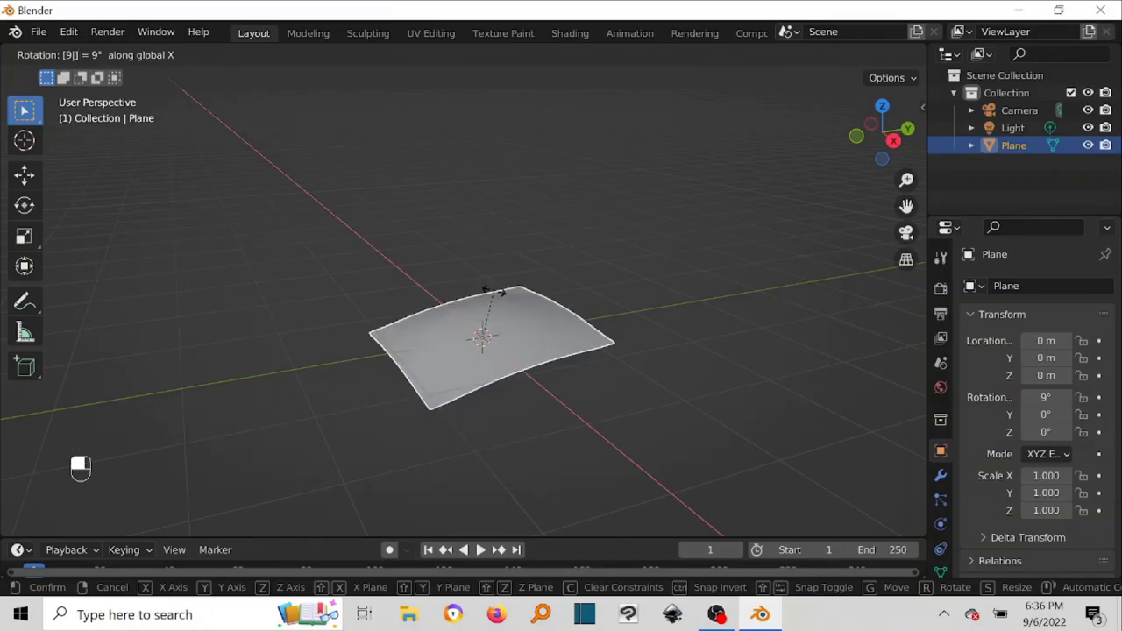
pyautogui.press('Return')
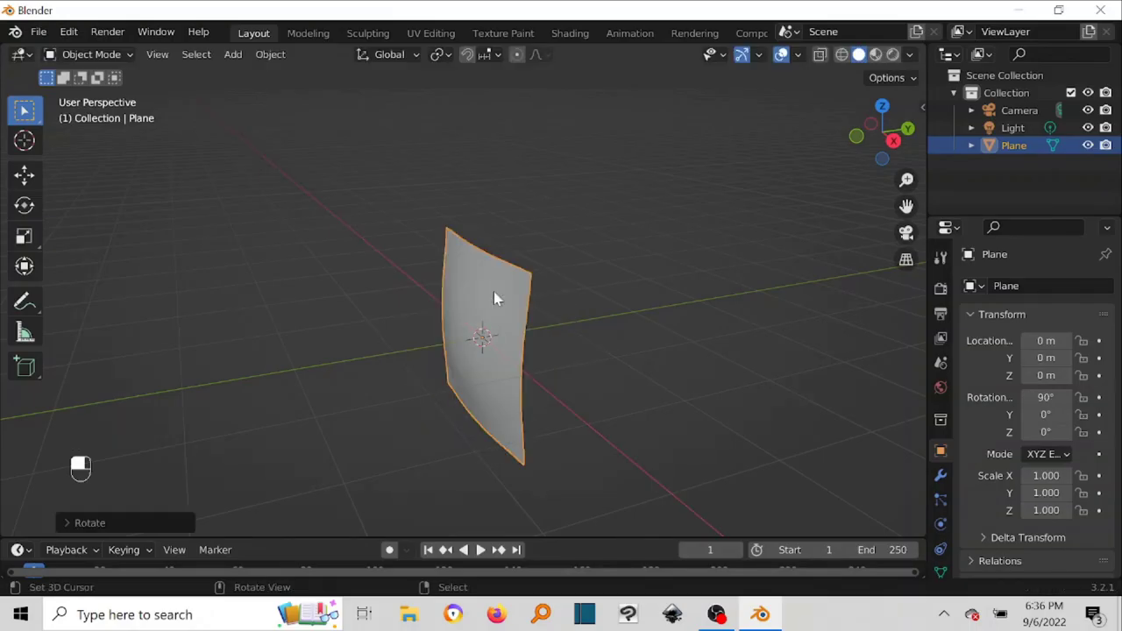
pyautogui.moveTo(494, 292)
pyautogui.mouseDown(button='middle')
pyautogui.moveTo(441, 383)
pyautogui.moveTo(611, 345)
pyautogui.moveTo(523, 359)
pyautogui.moveTo(430, 354)
pyautogui.moveTo(383, 390)
pyautogui.moveTo(405, 413)
pyautogui.moveTo(456, 396)
pyautogui.moveTo(429, 376)
pyautogui.moveTo(423, 389)
pyautogui.moveTo(469, 337)
pyautogui.moveTo(567, 313)
pyautogui.moveTo(476, 302)
pyautogui.mouseUp(button='middle')
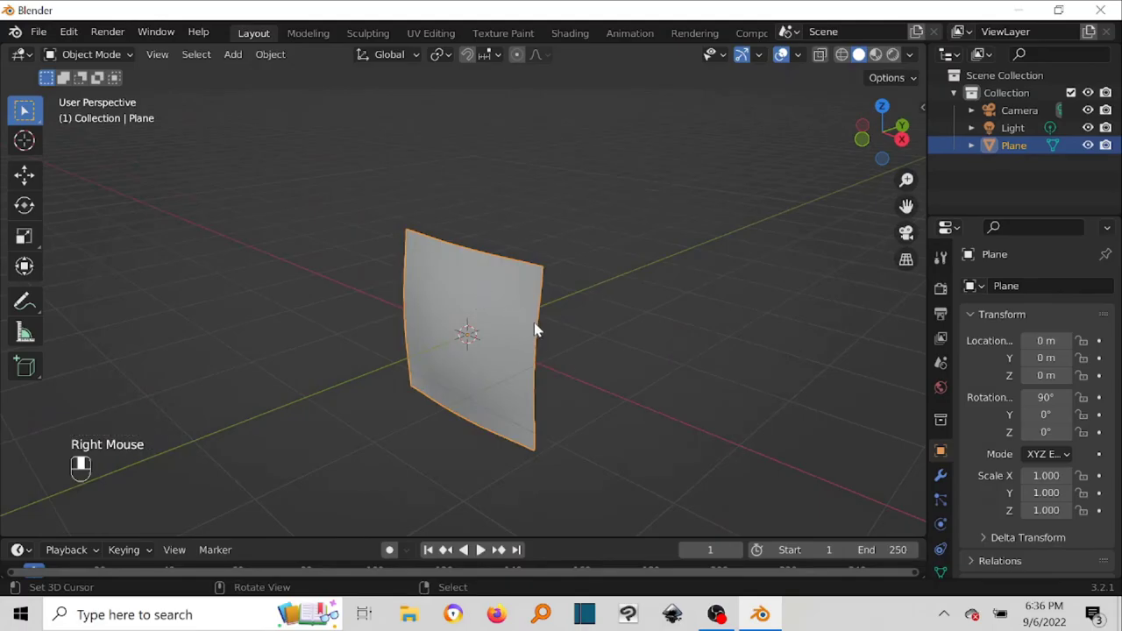
# Stretch the upright plane with two Y-axis scales, ending at a Z scale of 1.280
pyautogui.press('s')
pyautogui.press('y')
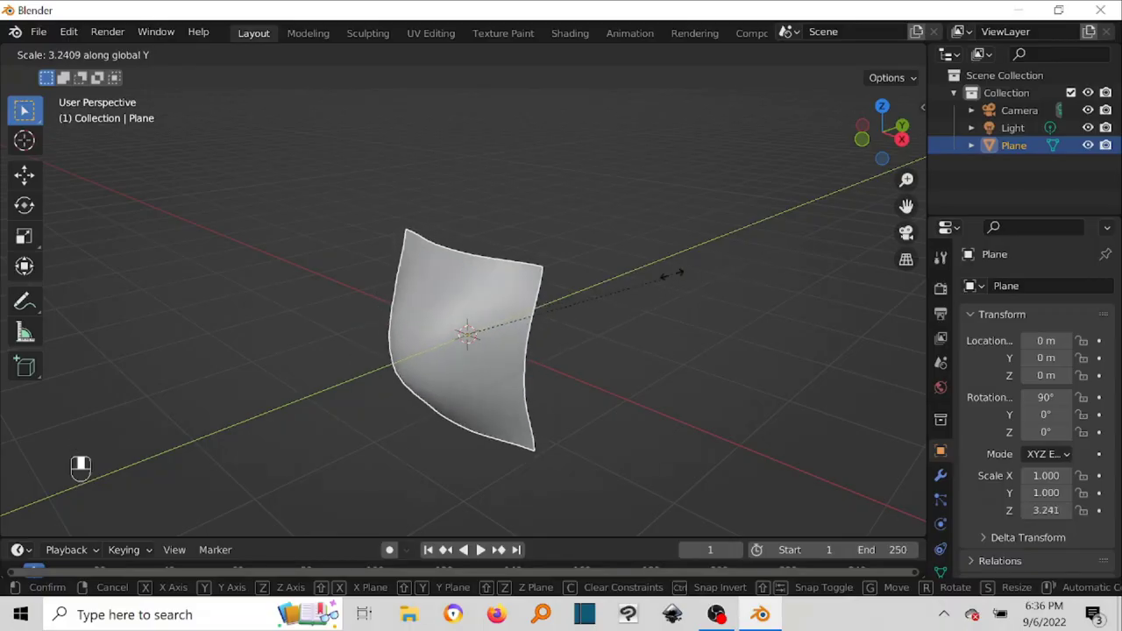
pyautogui.click(584, 301)
pyautogui.moveTo(584, 300); pyautogui.dragTo(586, 335, button='middle')
pyautogui.press('s')
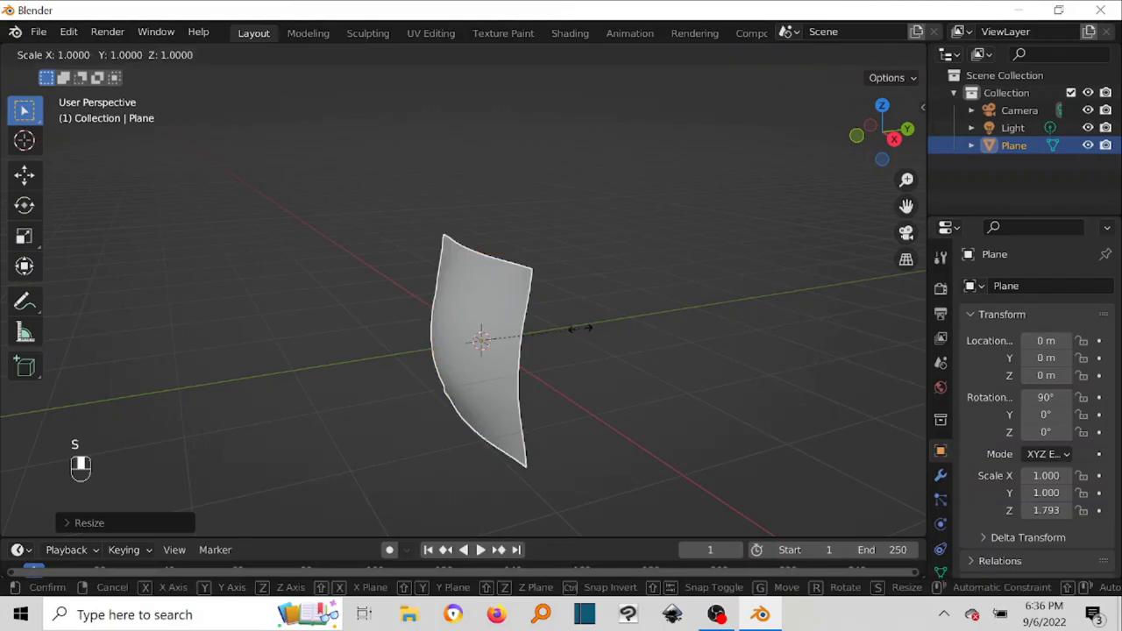
pyautogui.press('y')
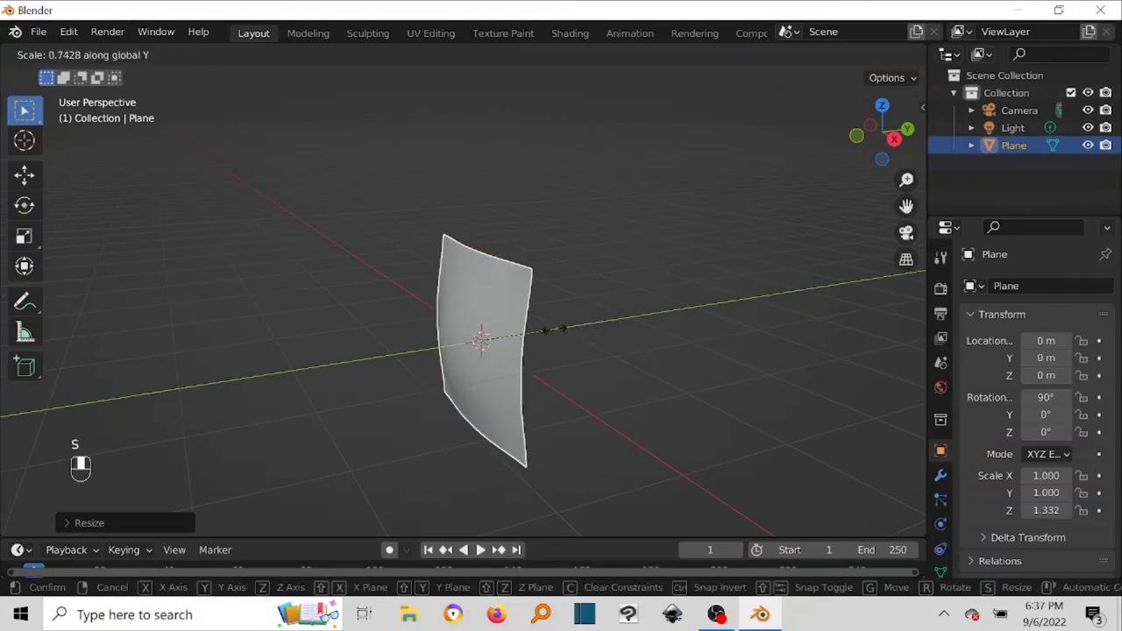
pyautogui.click(553, 329)
pyautogui.moveTo(607, 352); pyautogui.dragTo(657, 351, button='middle')
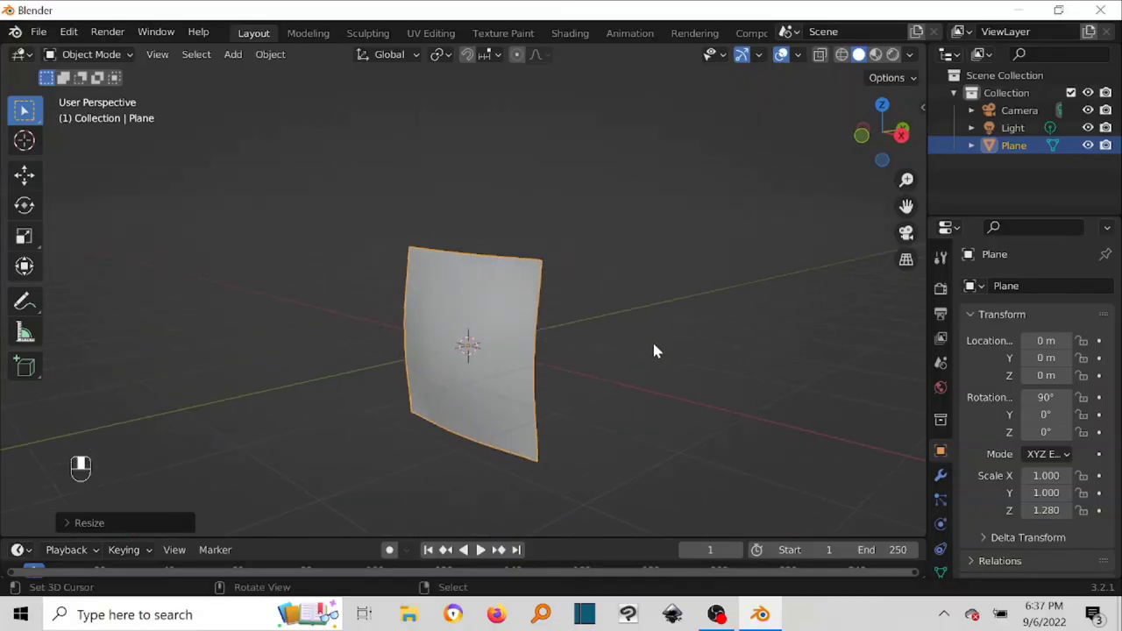
pyautogui.scroll(-1, 577, 351)
pyautogui.moveTo(577, 352); pyautogui.dragTo(547, 387, button='middle')
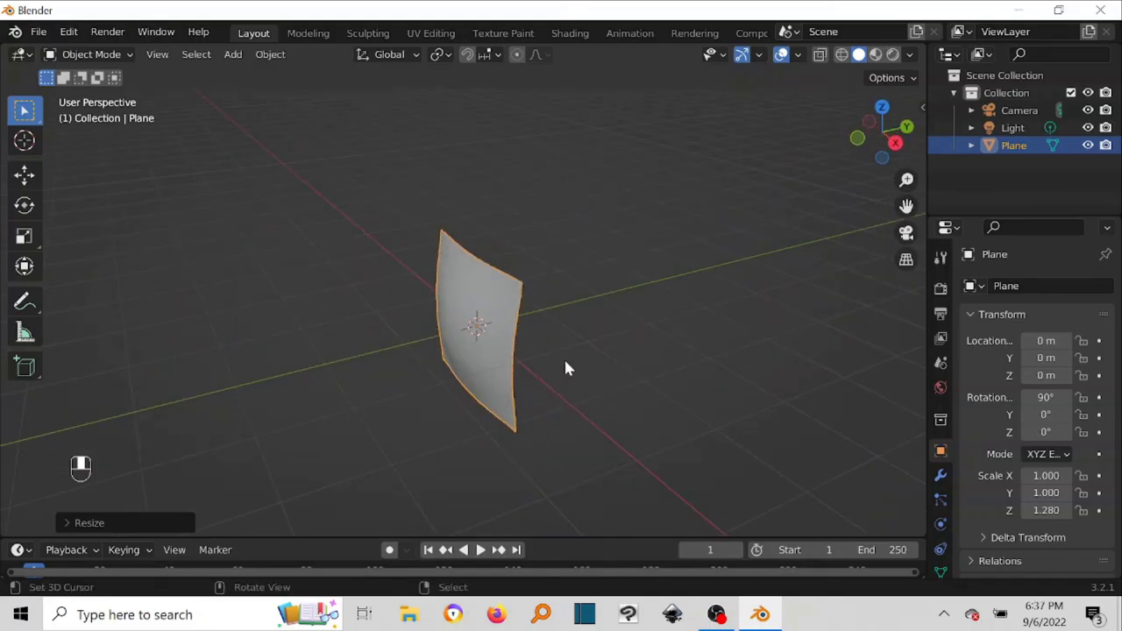